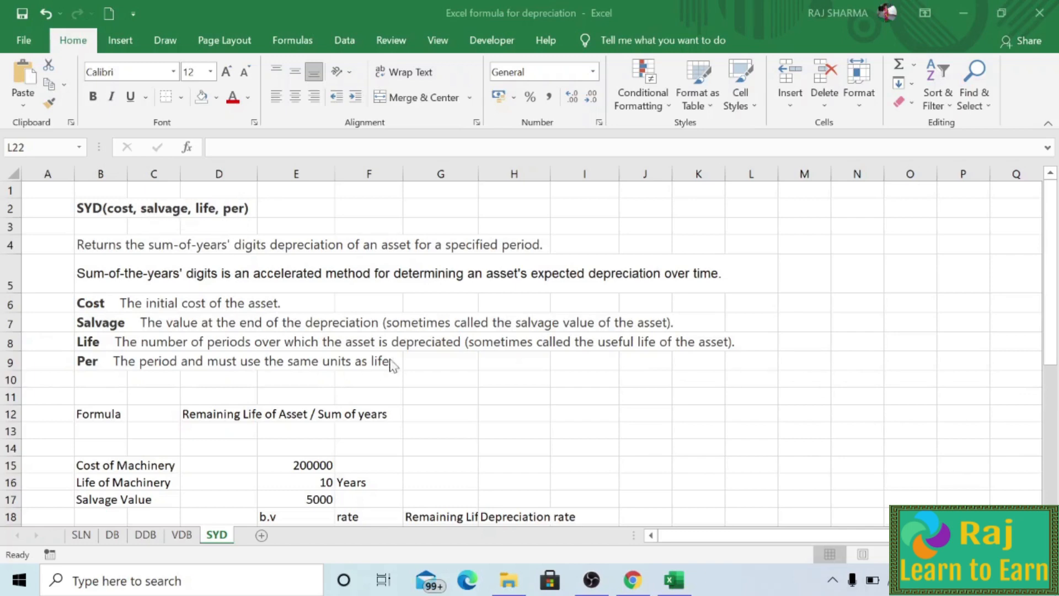
Fill the Remaining Life column G with yellow and widen it so its heading fits
scroll(411, 359, "down", 2)
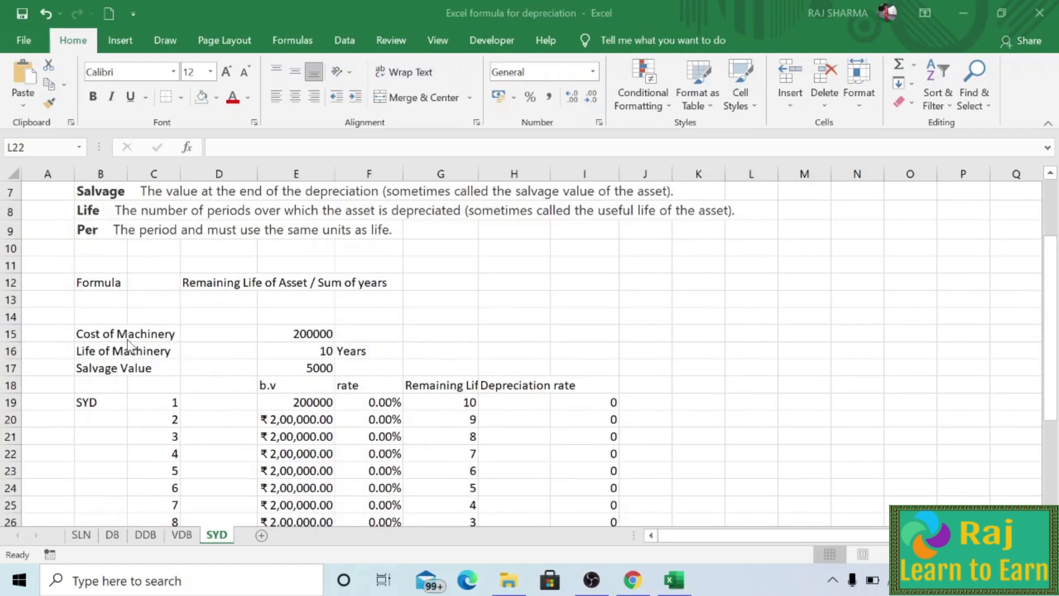
scroll(128, 344, "down", 1)
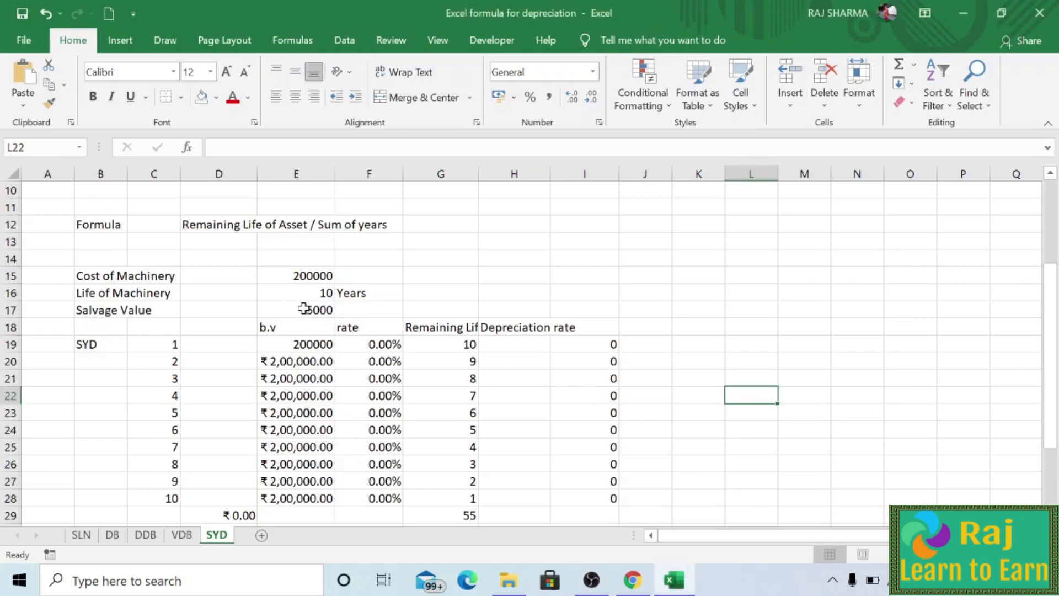
left_click(302, 311)
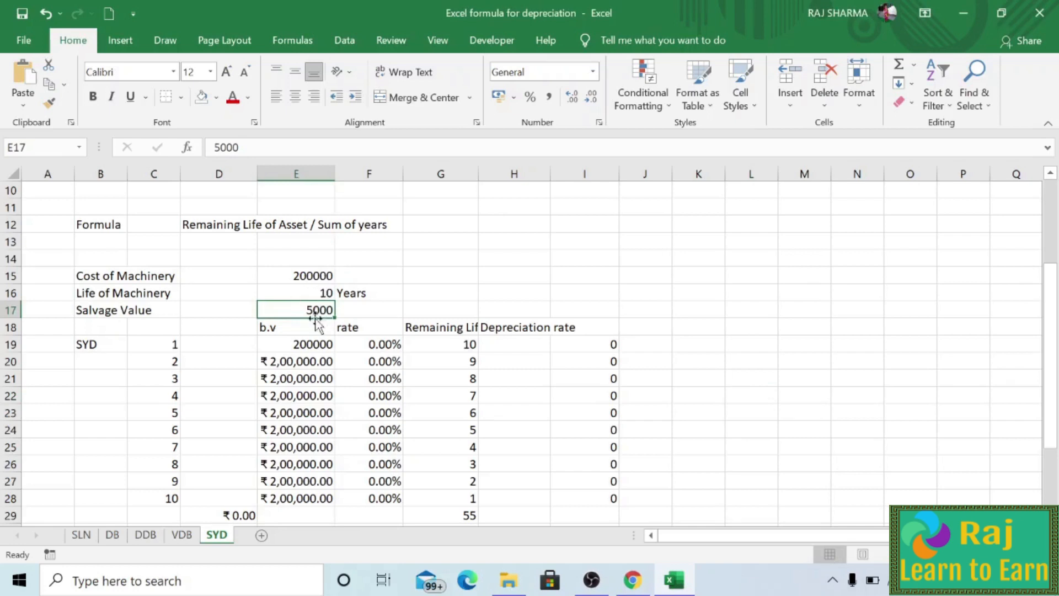
left_click(460, 345)
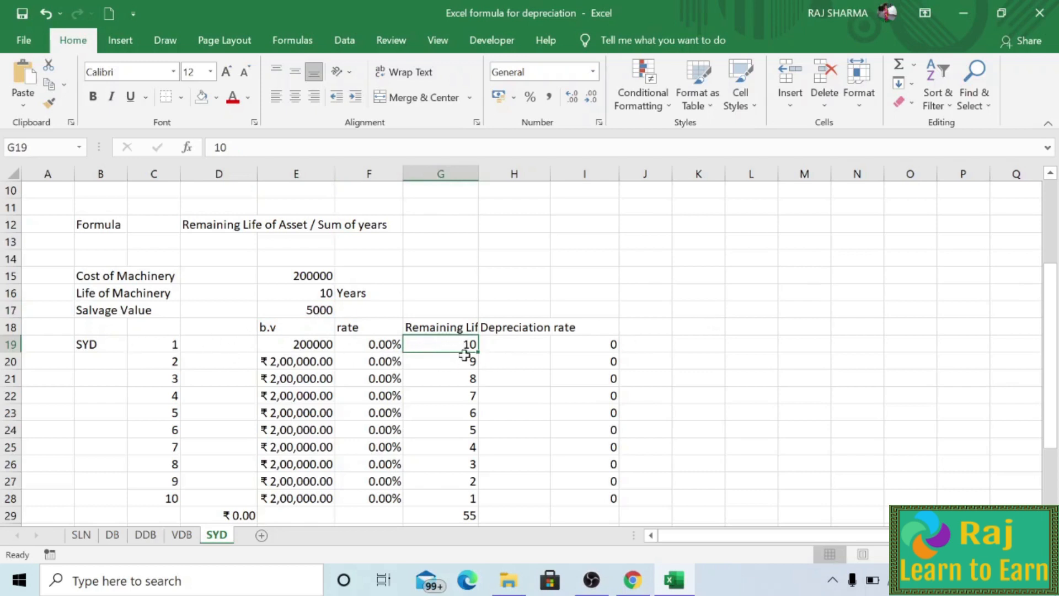
left_click(441, 173)
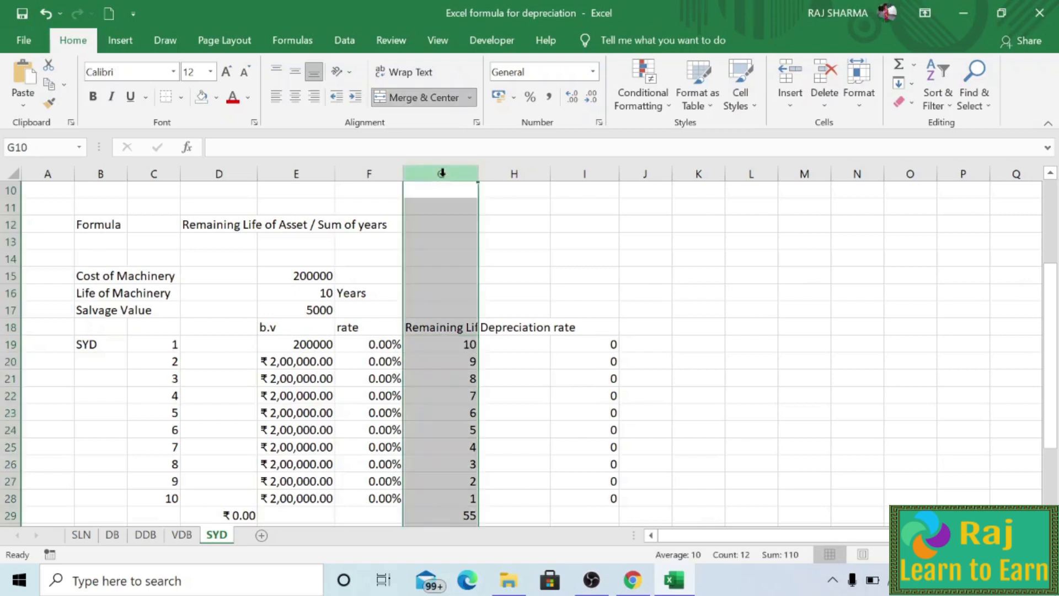
left_click(216, 98)
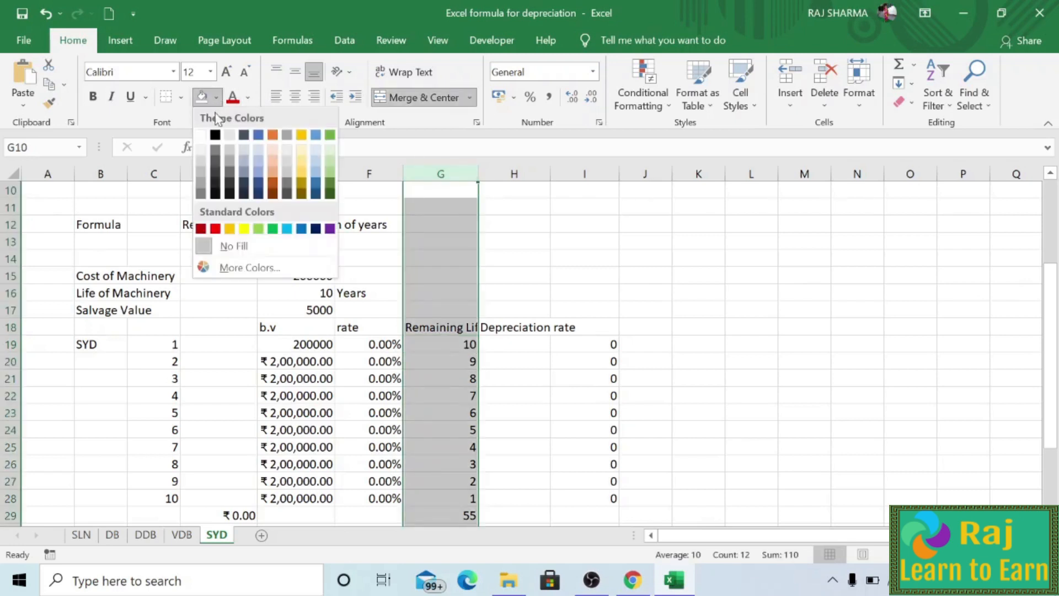
left_click(247, 231)
left_click(590, 277)
left_click_drag(478, 176, 546, 178)
Examine the formula description in row 12, the yearly Remaining Life values in G19:G28 and their sum in G29
left_click_drag(218, 226, 386, 226)
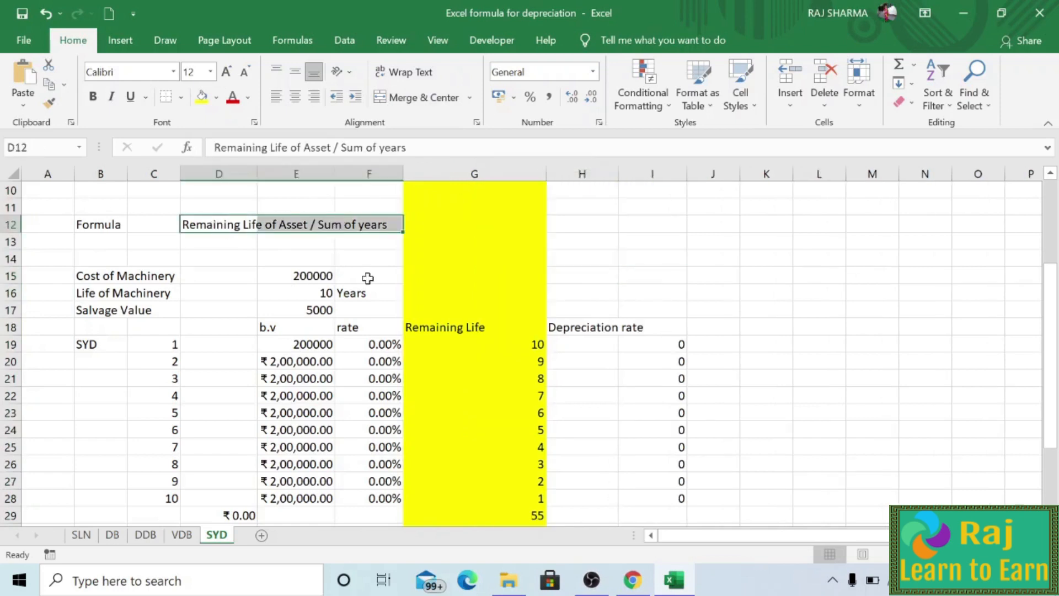
left_click(491, 347)
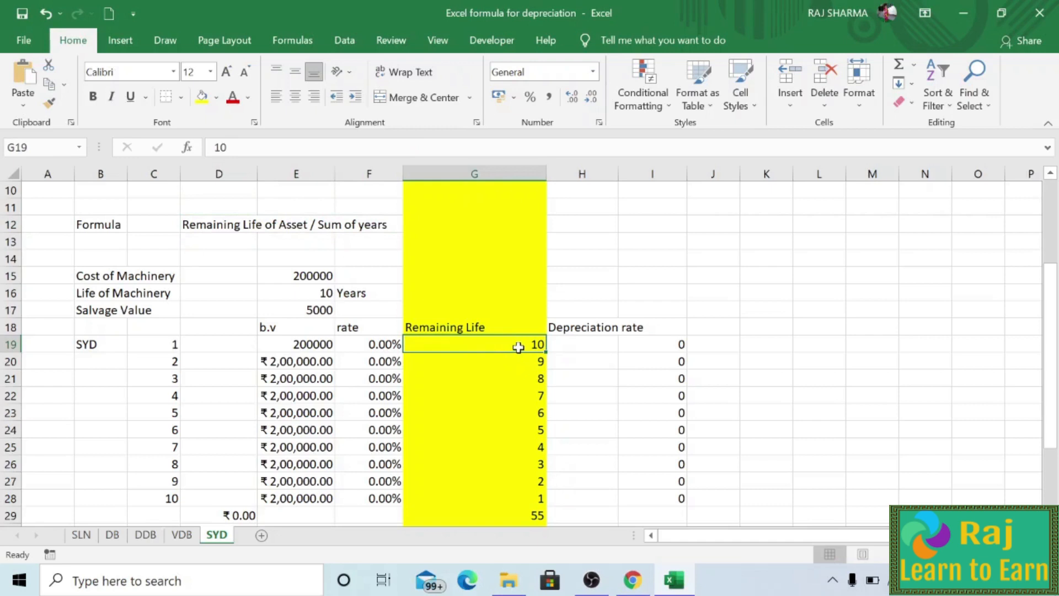
left_click(510, 361)
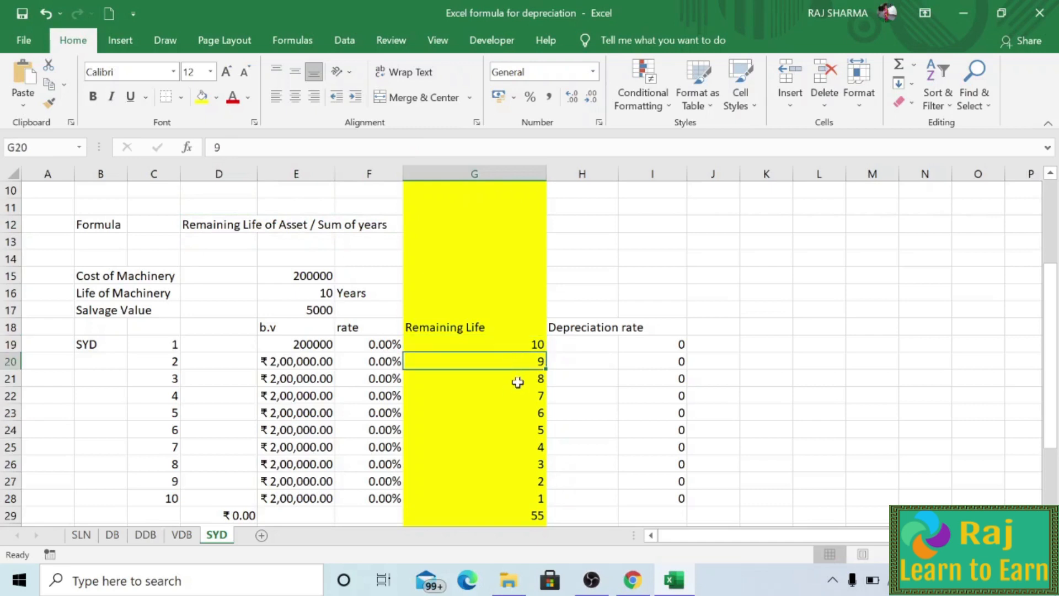
left_click(524, 378)
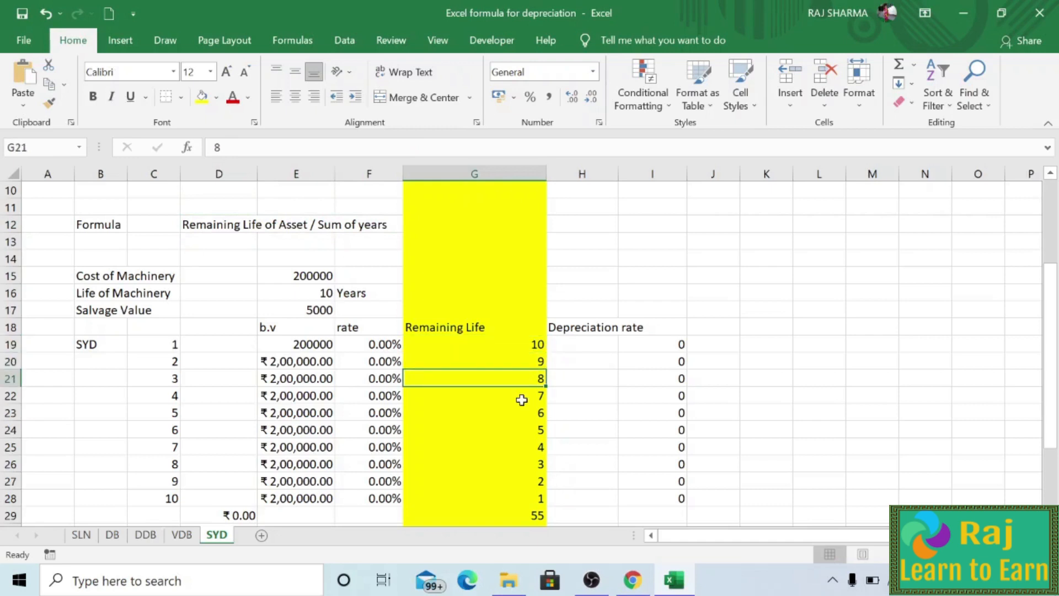
left_click(534, 499)
left_click(536, 516)
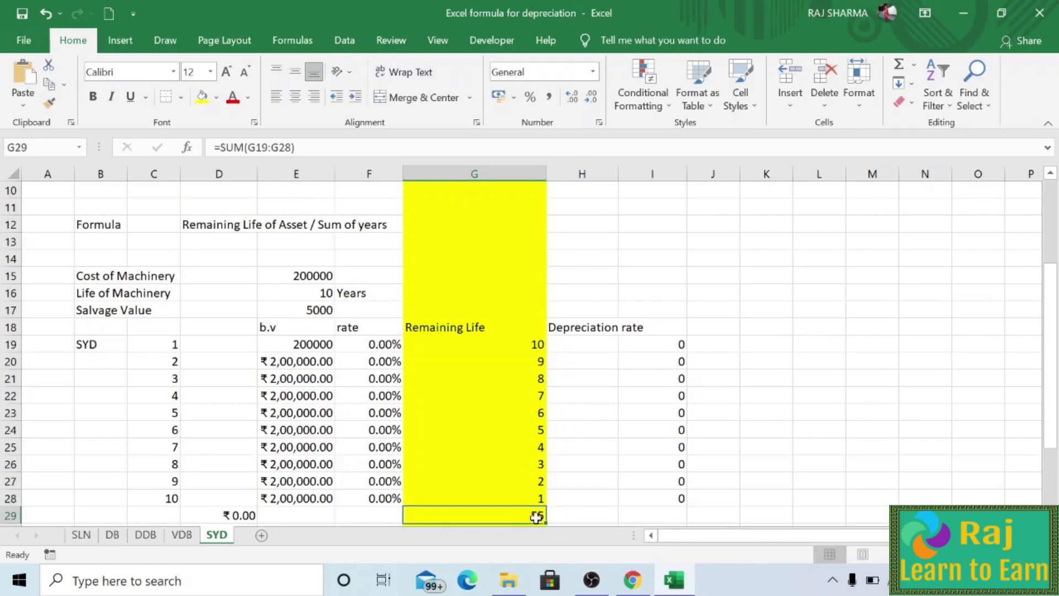
left_click_drag(536, 346, 526, 496)
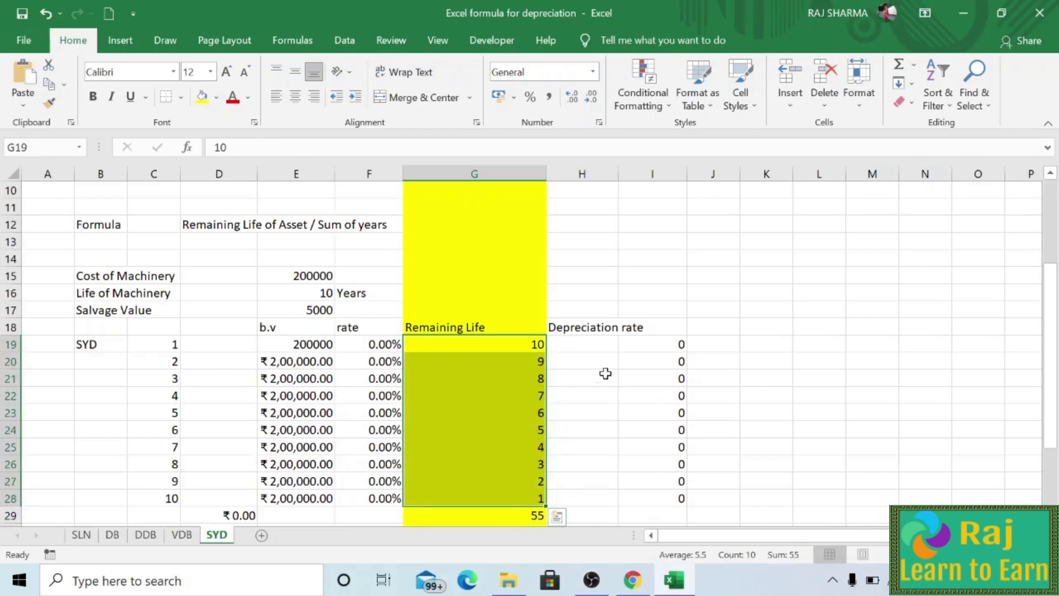
Enter the first year's depreciation rate in H19 as =G19/G29
left_click(591, 344)
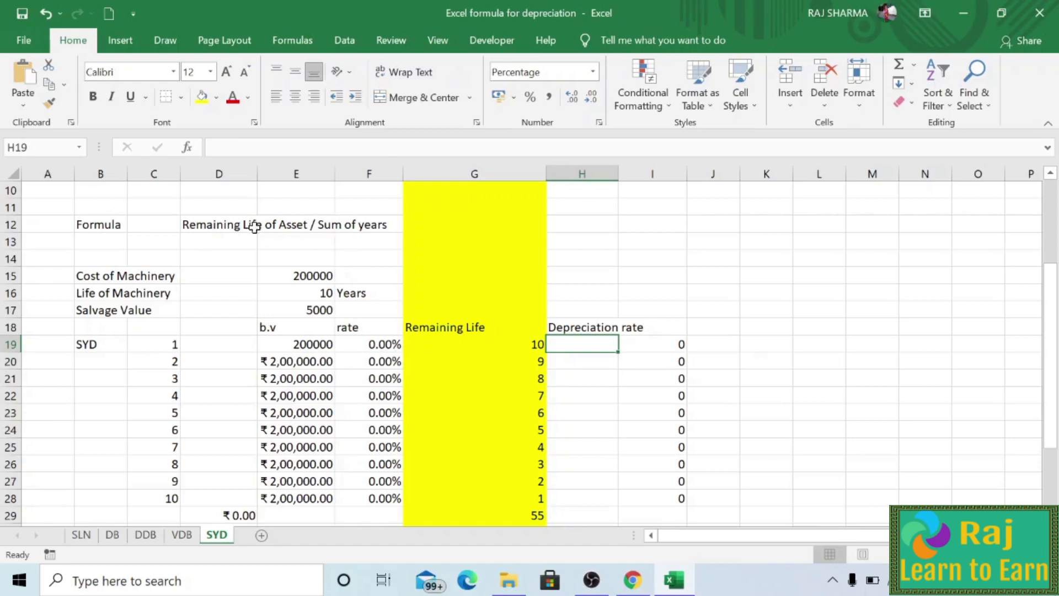
type("=")
left_click(518, 344)
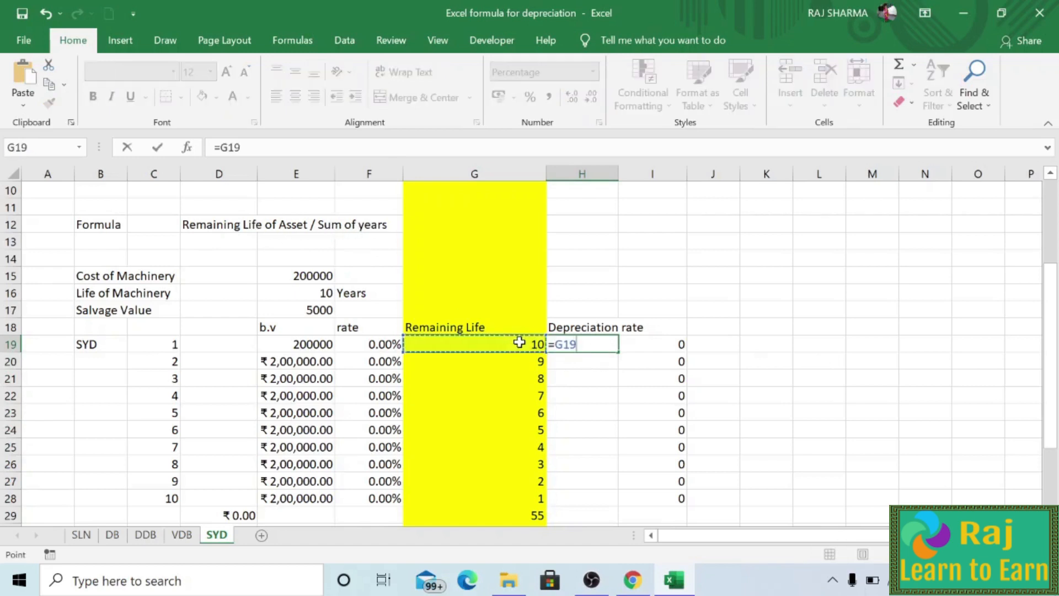
type("/")
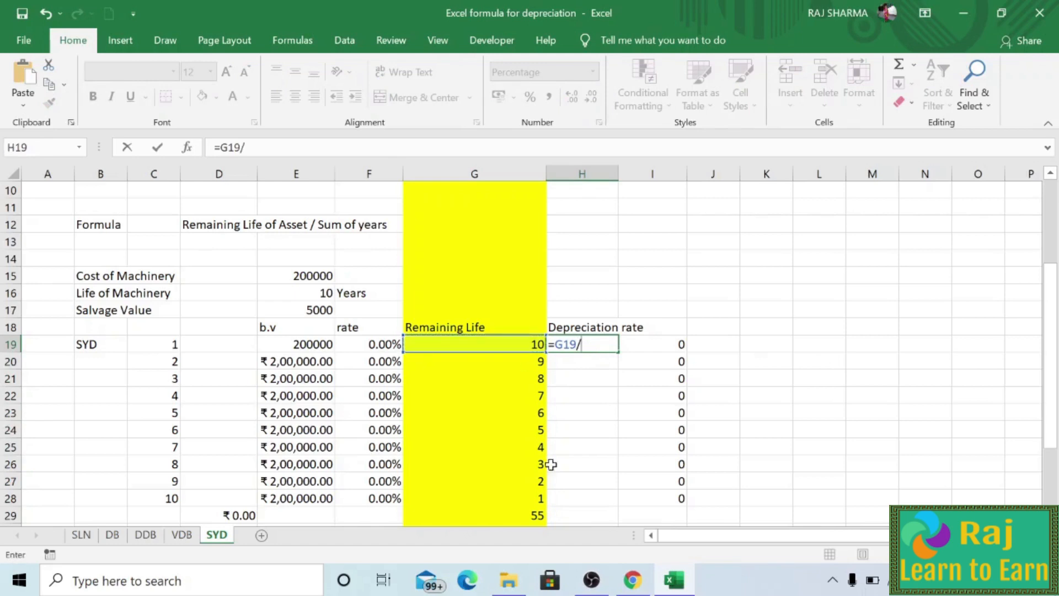
left_click(528, 514)
key("Return")
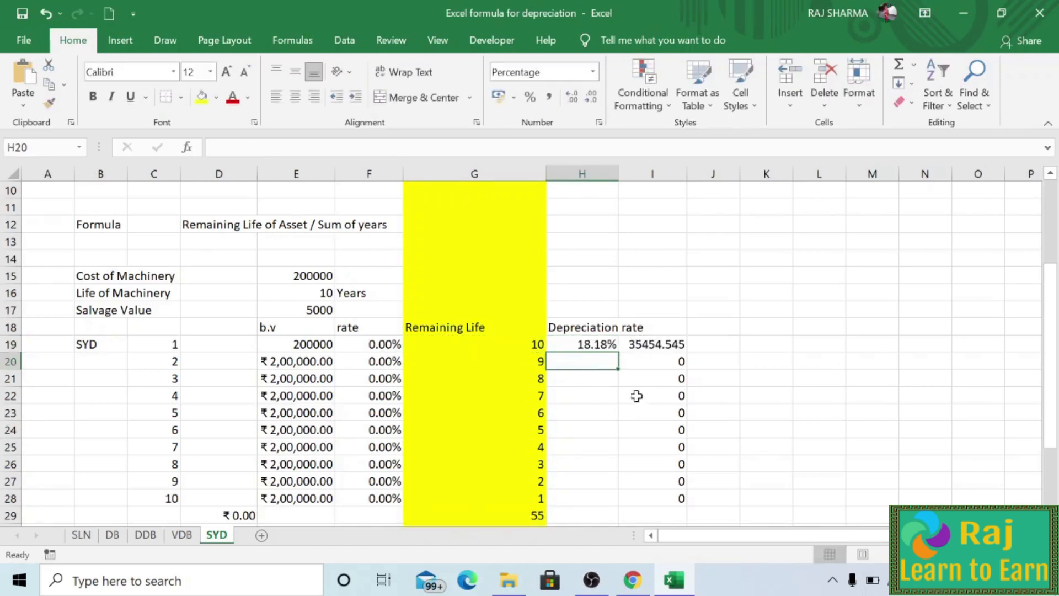
Make the divisor in H19 absolute so the formula reads =G19/$G$29, and fill it down to H28
left_click(594, 346)
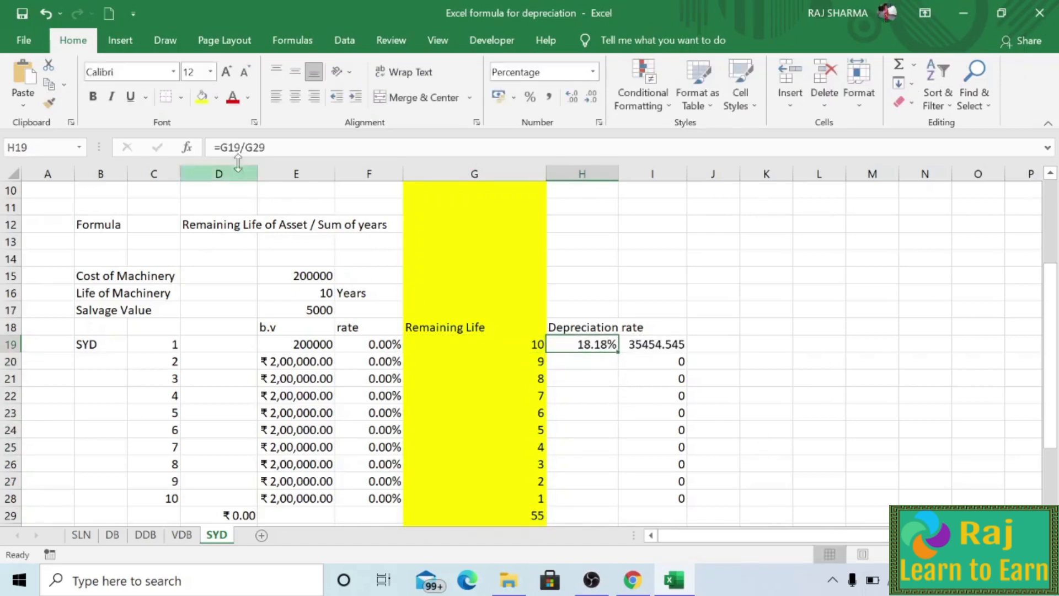
left_click(245, 148)
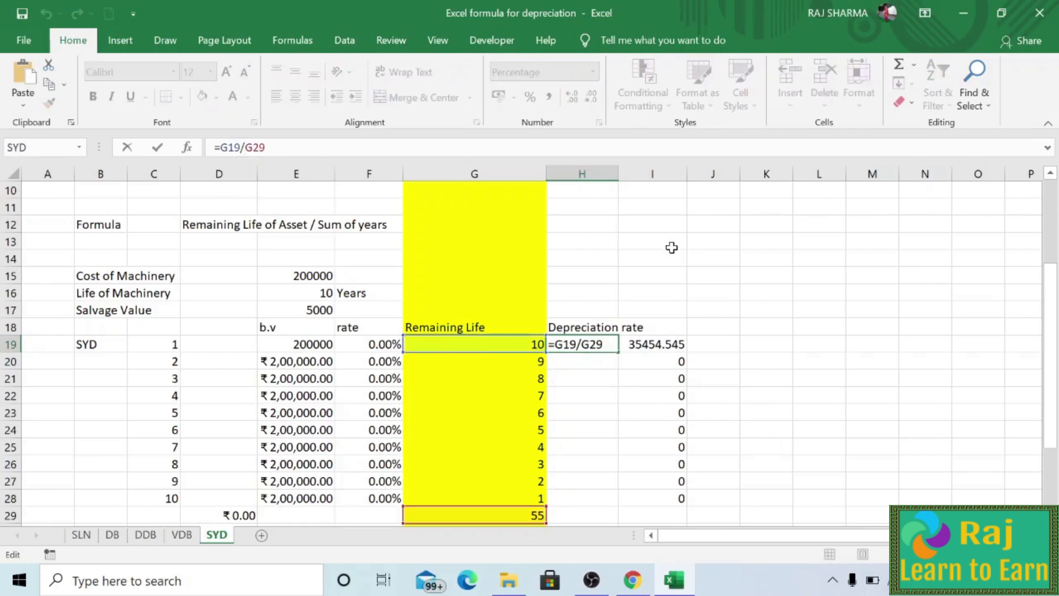
type("$G$")
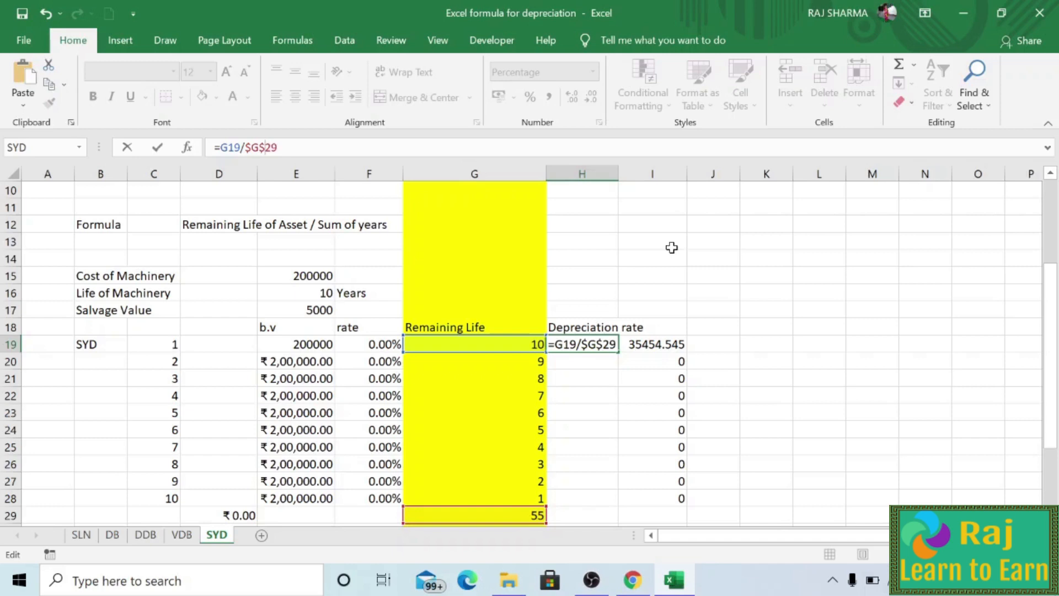
key("Return")
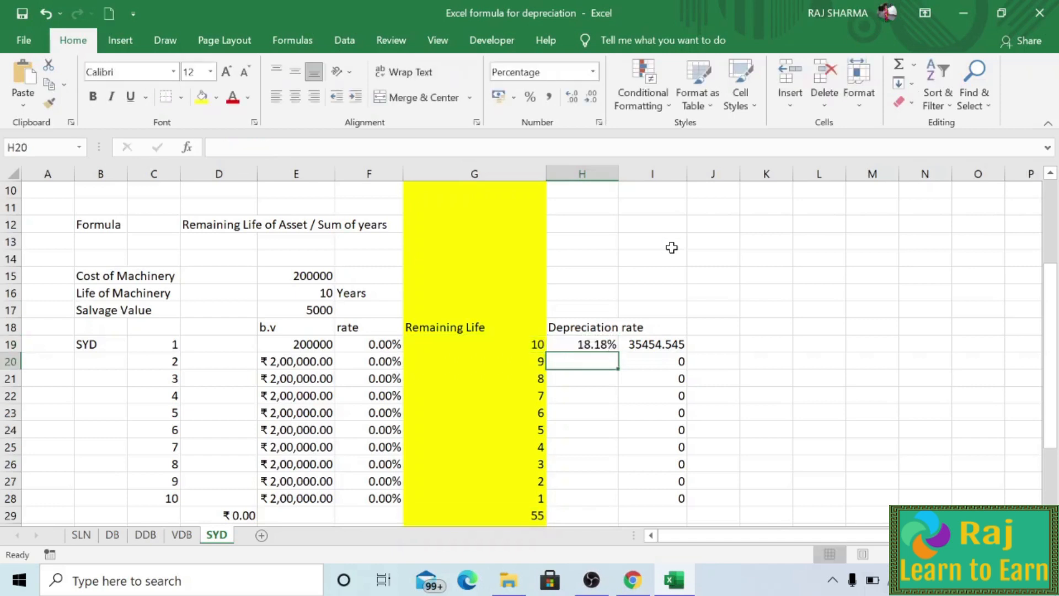
left_click(587, 343)
scroll(606, 347, "down", 1)
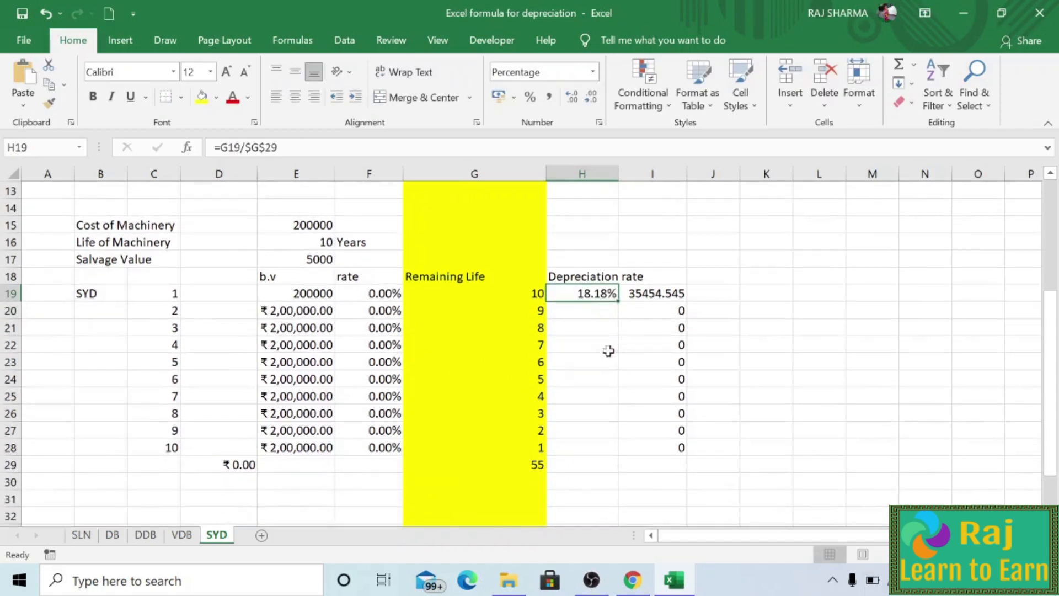
left_click_drag(620, 304, 619, 456)
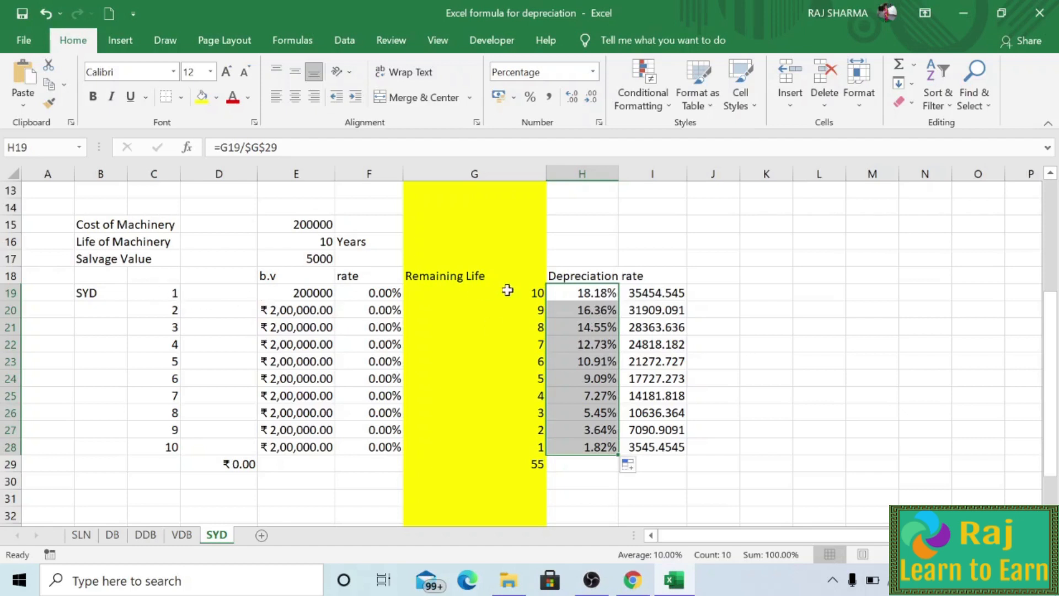
Replace the first year's depreciation amount in I19 with the formula =(E15-E17)*H19
left_click(594, 294)
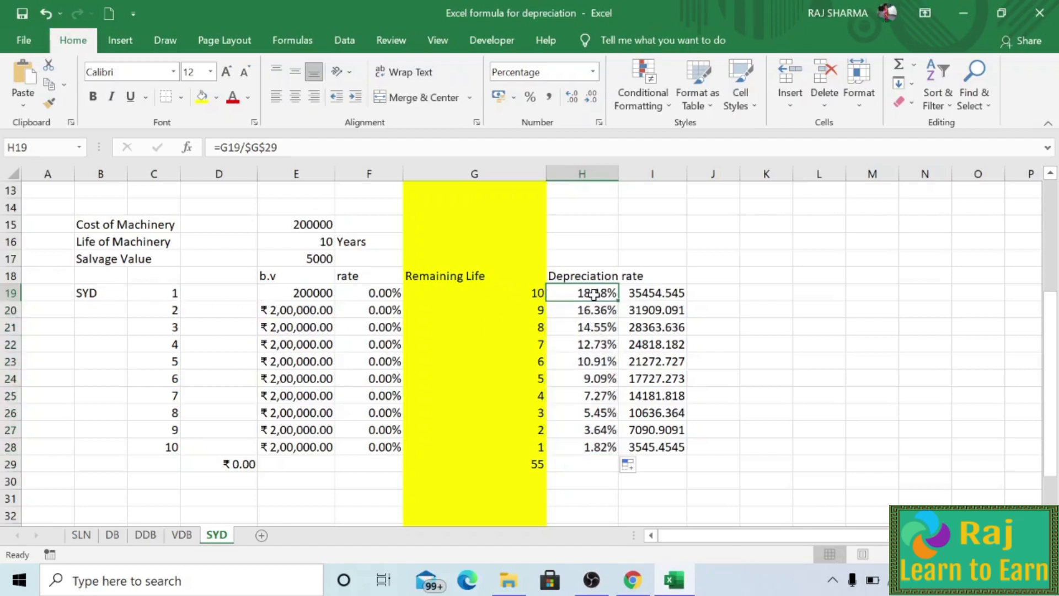
left_click(655, 294)
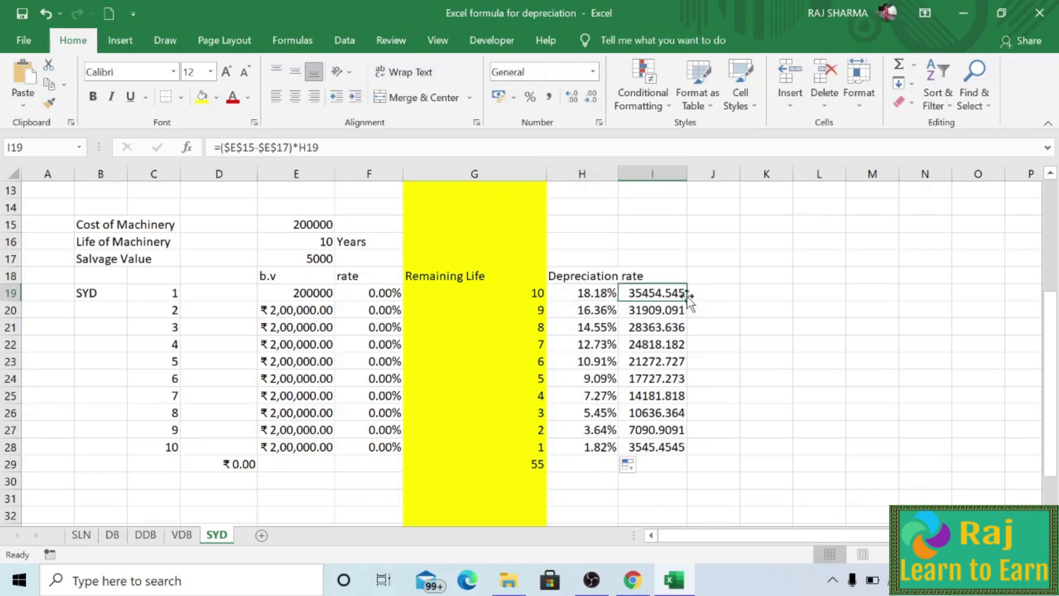
type("=")
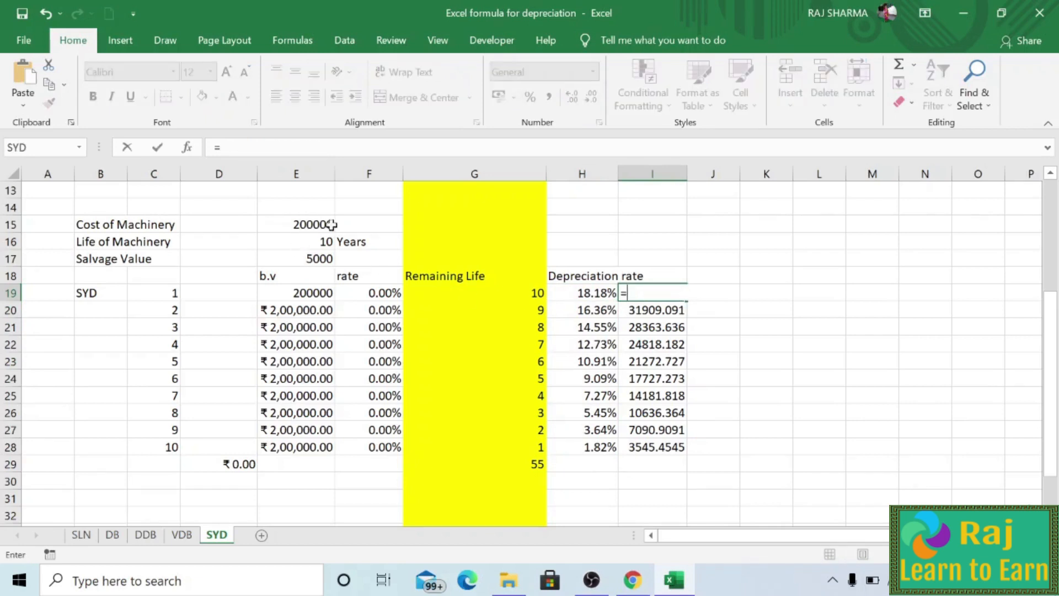
type("(")
left_click(313, 223)
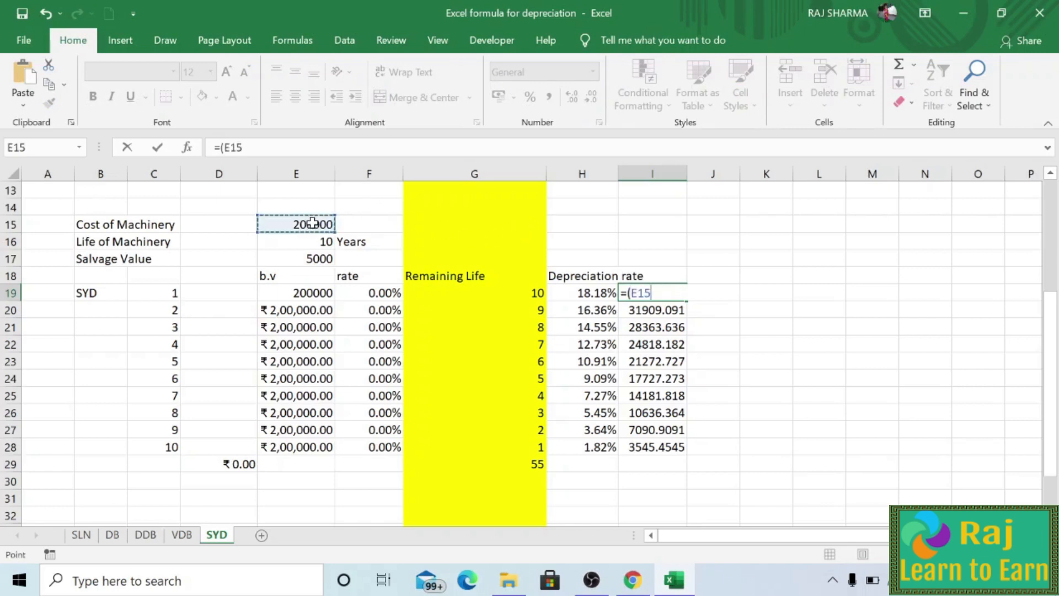
type("-")
left_click(314, 259)
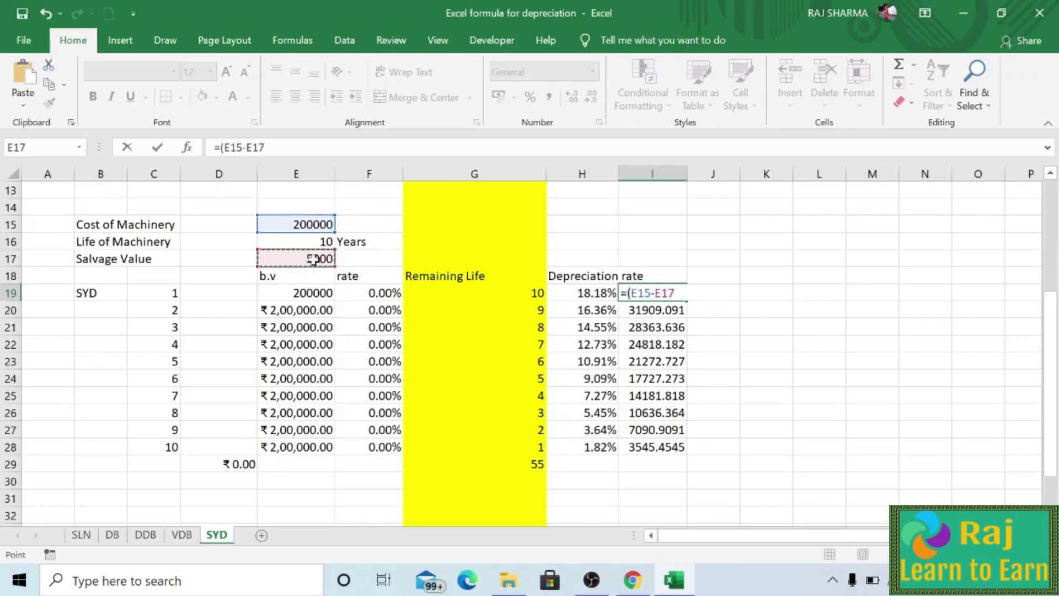
type(")*")
left_click(585, 293)
key("Return")
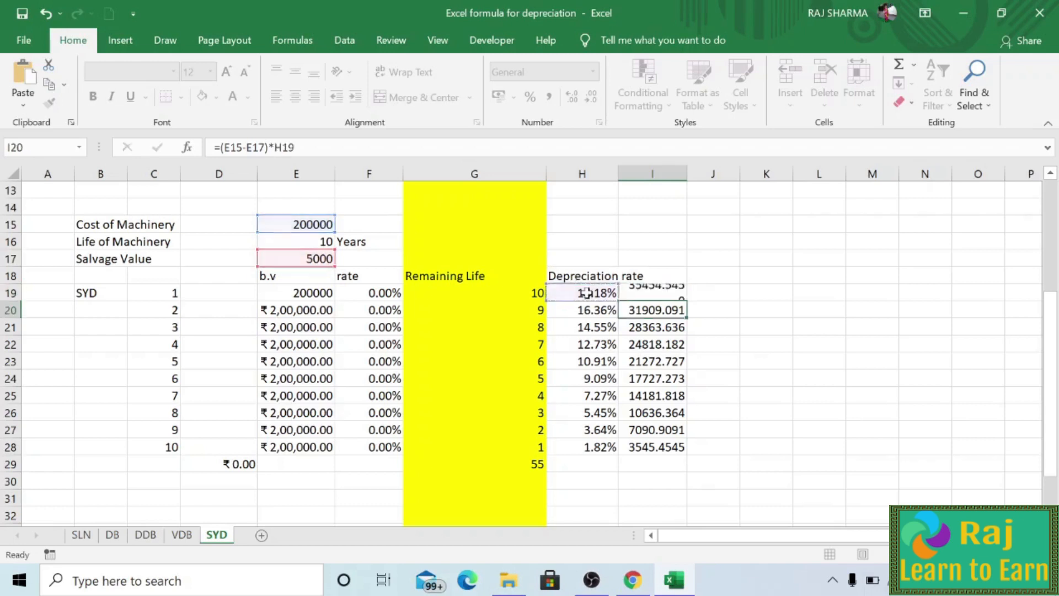
Make the cost and salvage references in I19 absolute, giving =($E$15-$E$17)*H19, and fill the formula down to I28
left_click(671, 293)
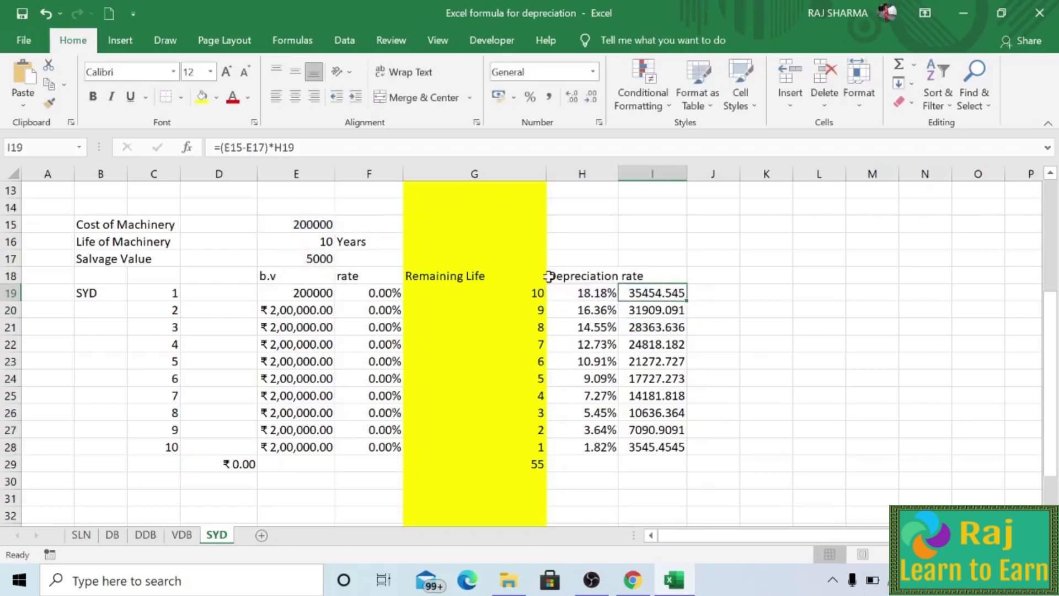
left_click(218, 147)
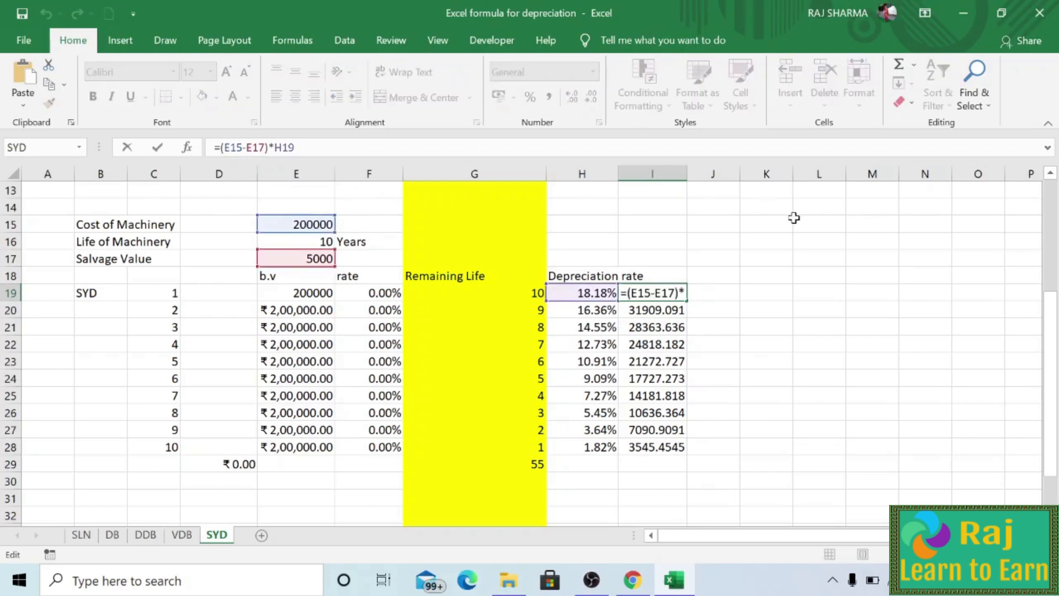
type("$")
key("Right")
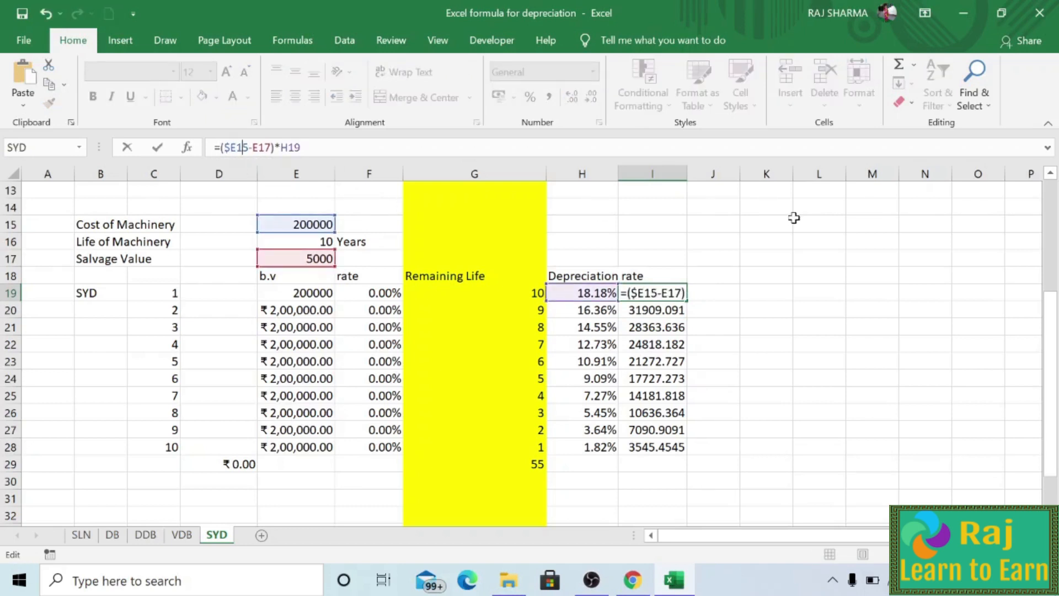
type("$")
key("Right")
key("Right")
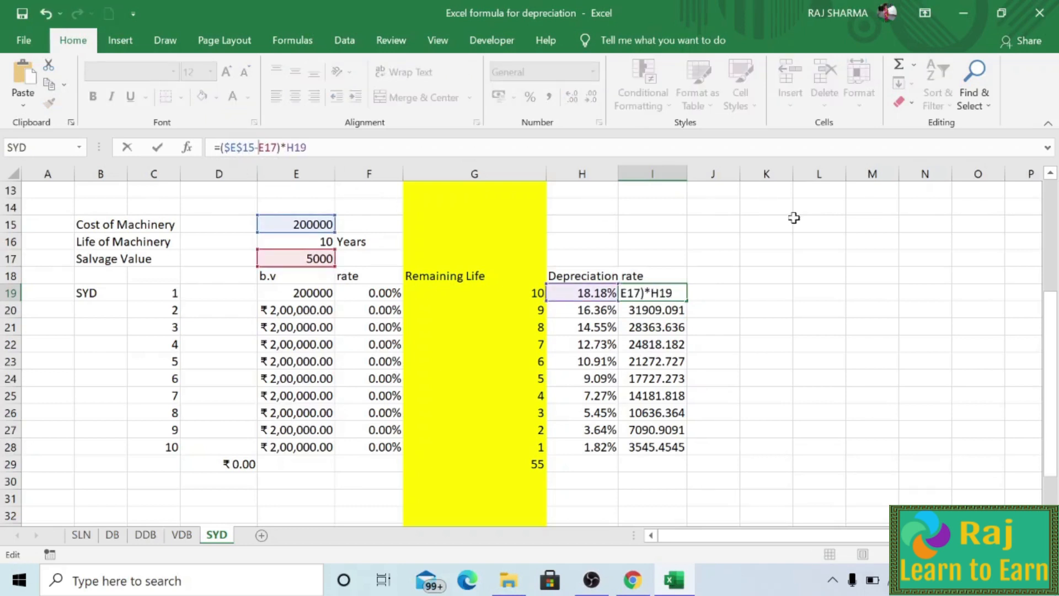
key("Right")
type("$")
key("Right")
type("$")
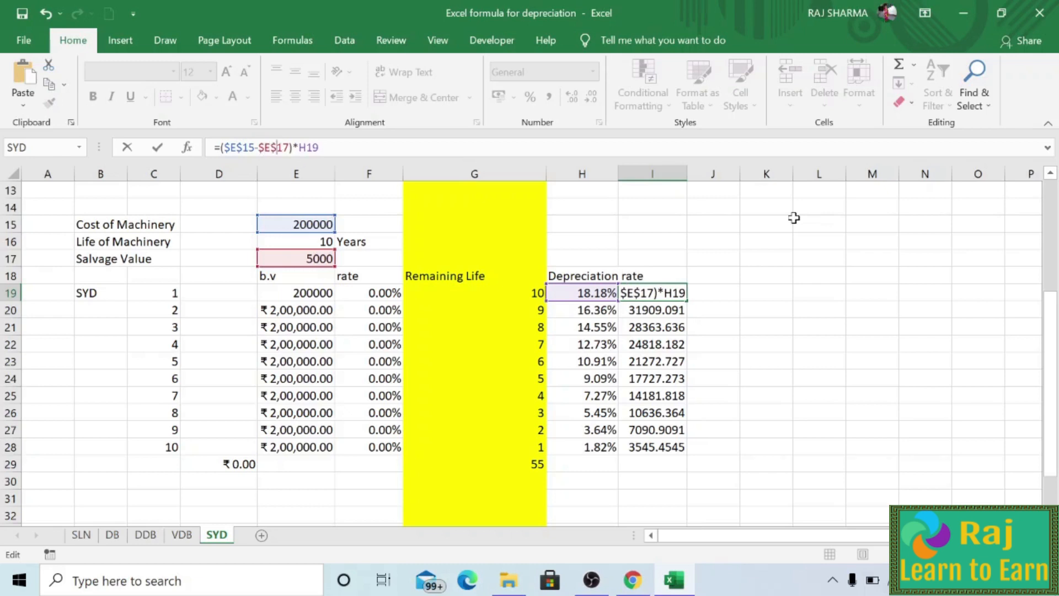
key("Return")
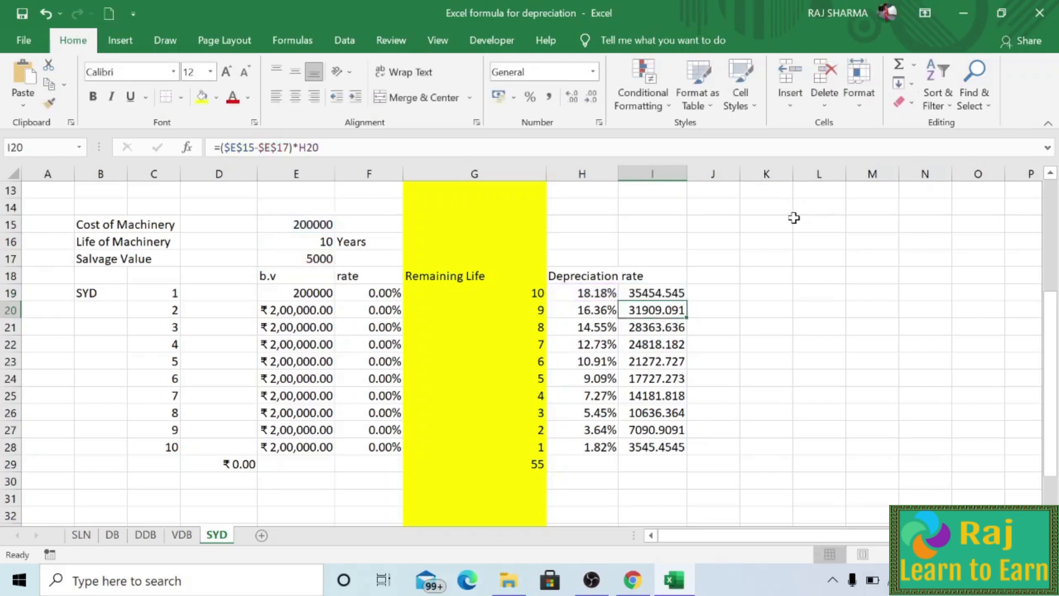
left_click(659, 292)
left_click_drag(687, 301, 679, 448)
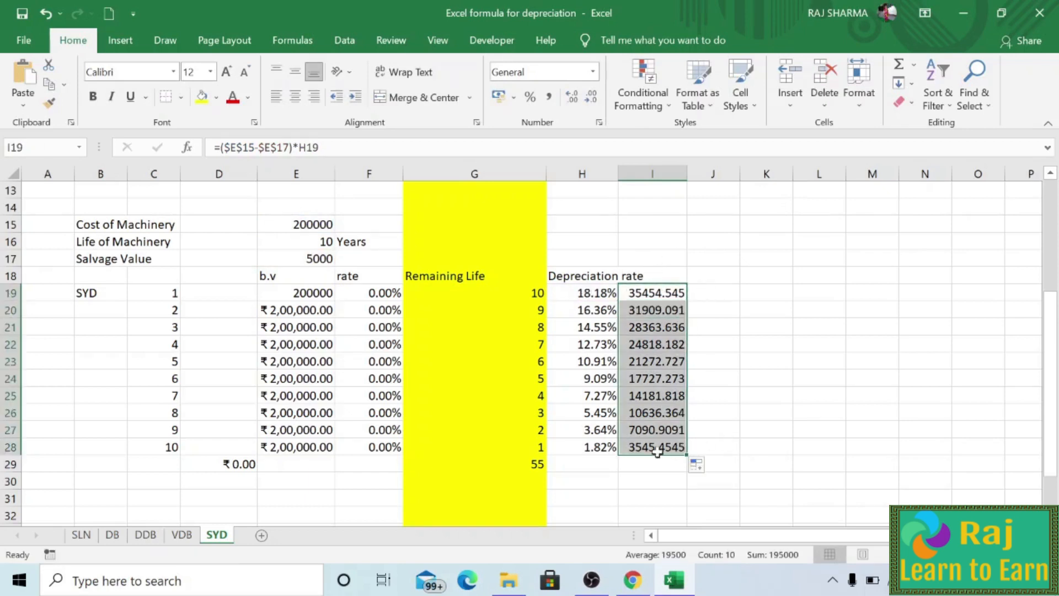
Total the manually calculated yearly depreciation in I29 with =SUM(I19:I28), and compare it with the machinery cost
left_click(656, 449)
left_click(653, 292)
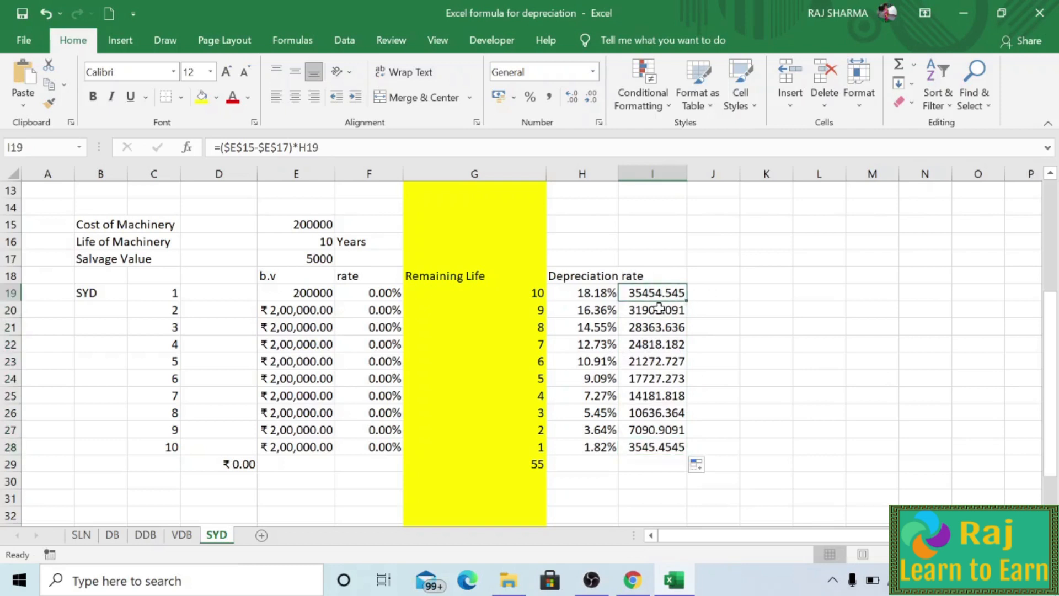
left_click(651, 449)
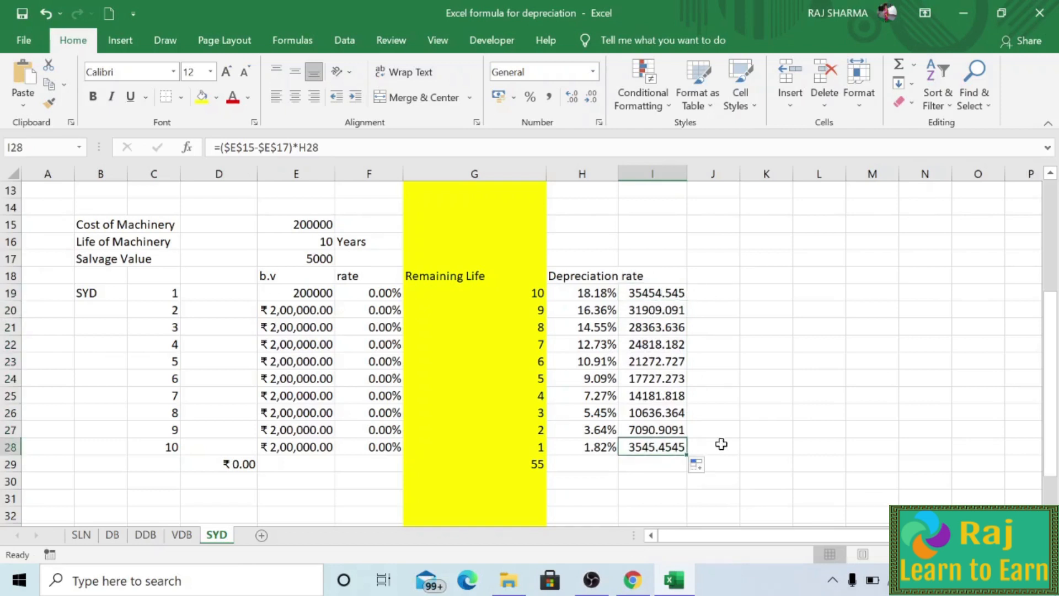
left_click(656, 465)
left_click(899, 65)
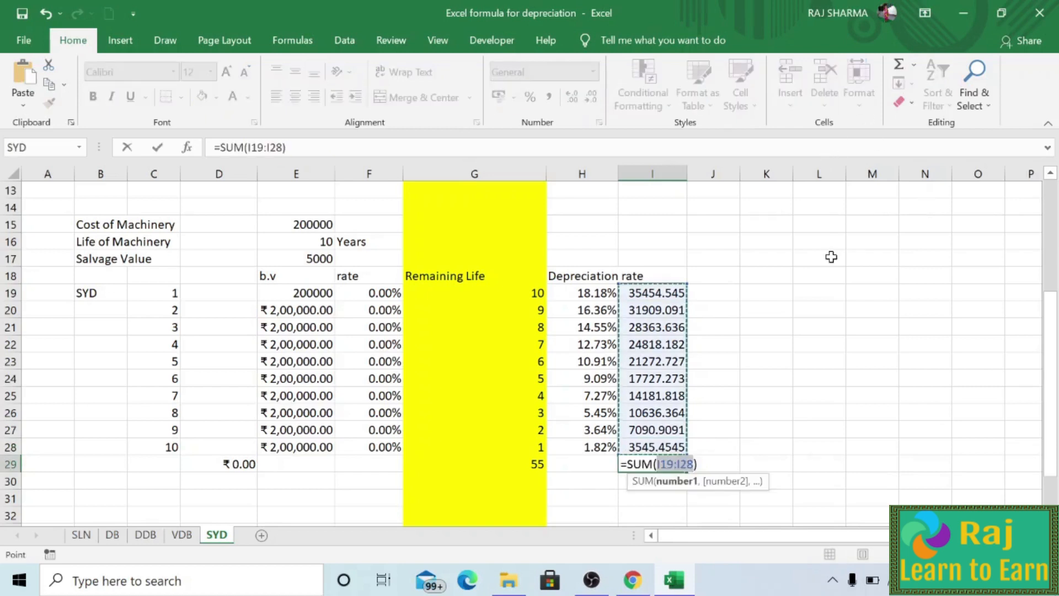
key("Return")
left_click(665, 466)
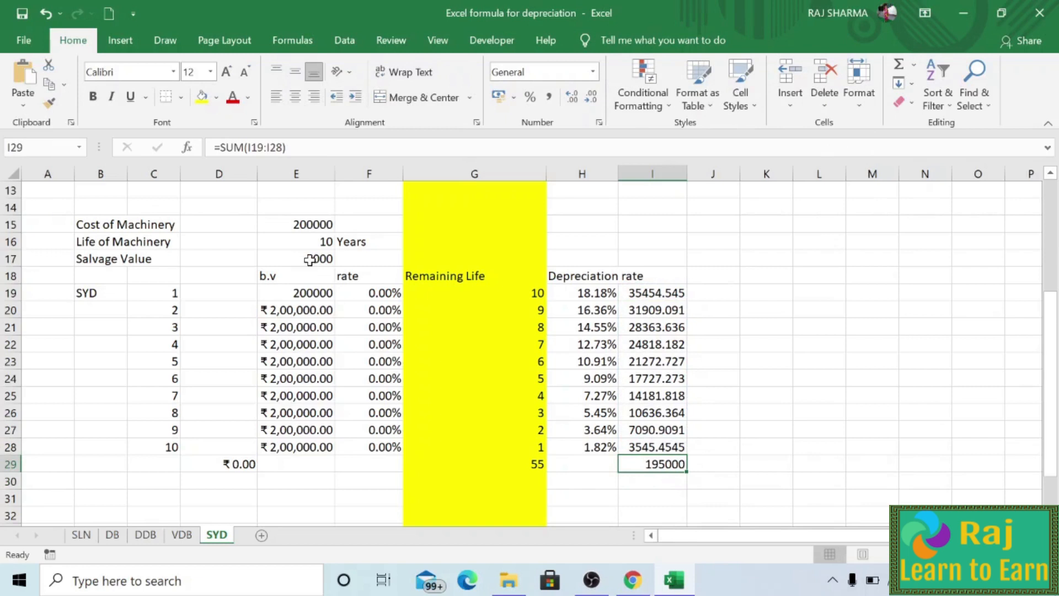
left_click(293, 218)
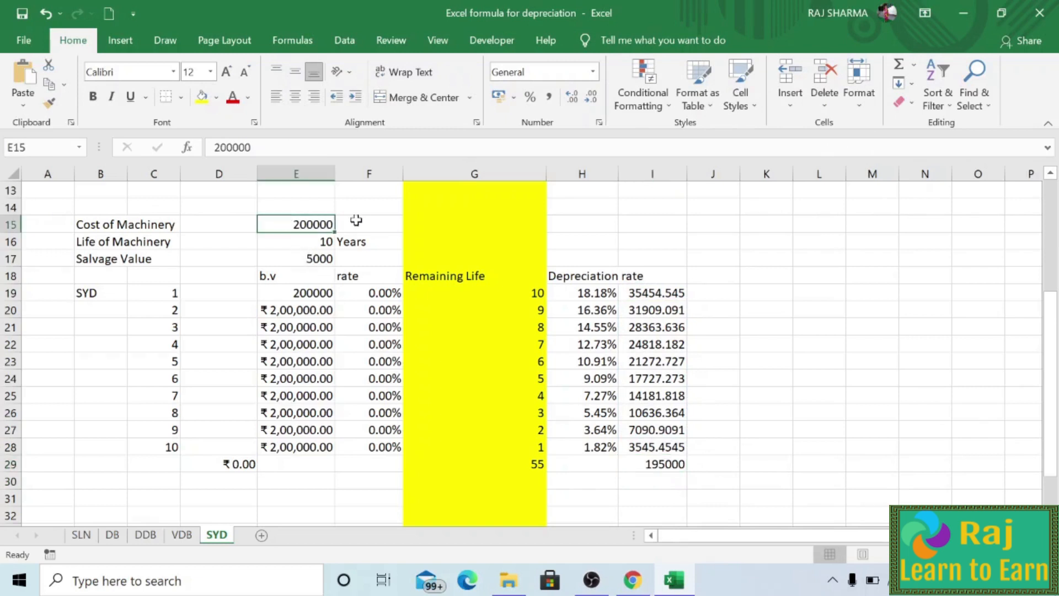
left_click(343, 480)
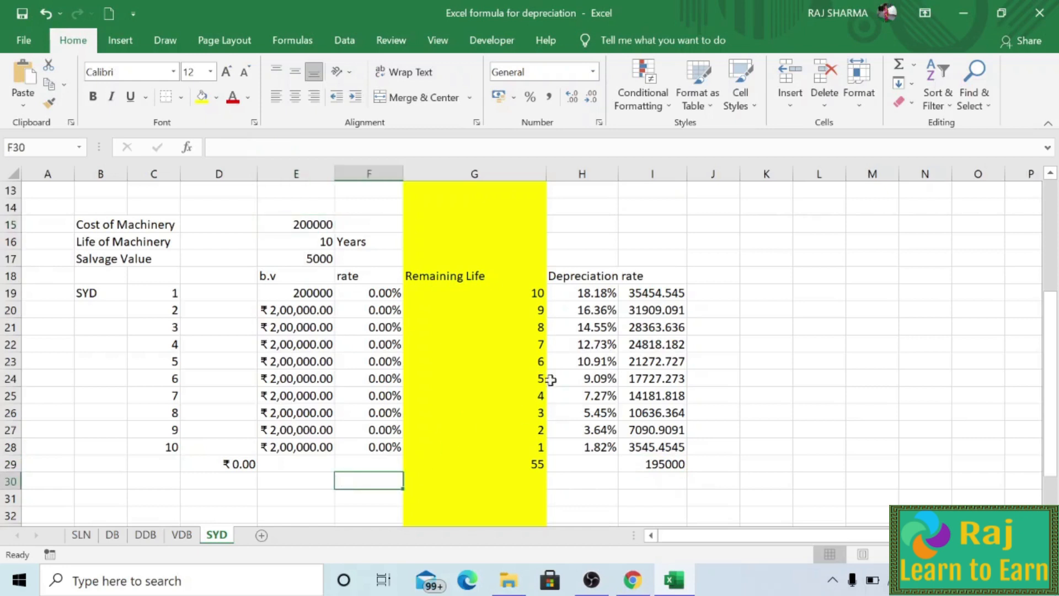
left_click(765, 435)
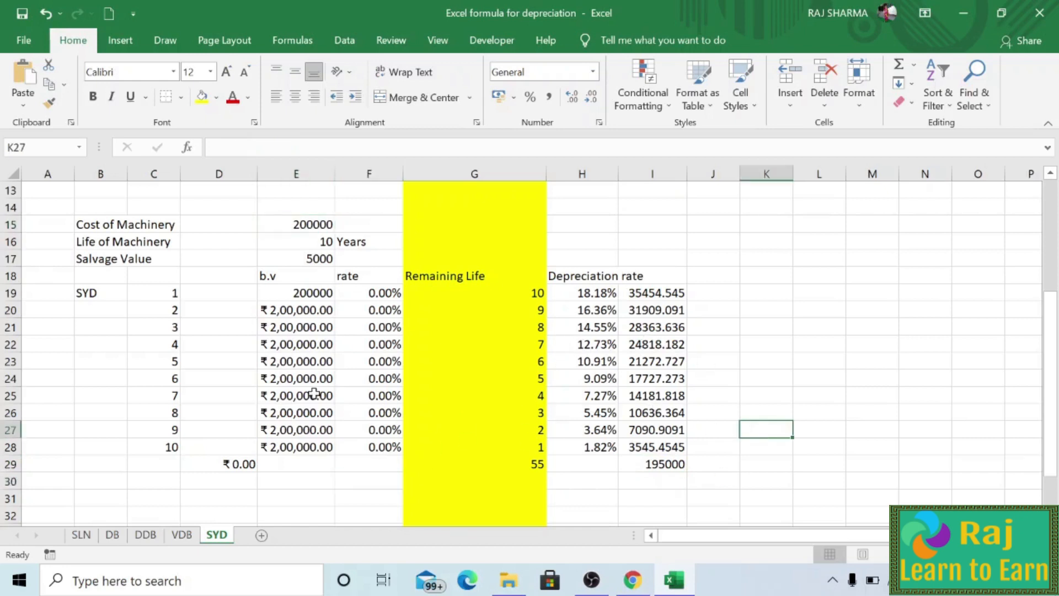
Highlight the whole of column D with a yellow fill
left_click(215, 295)
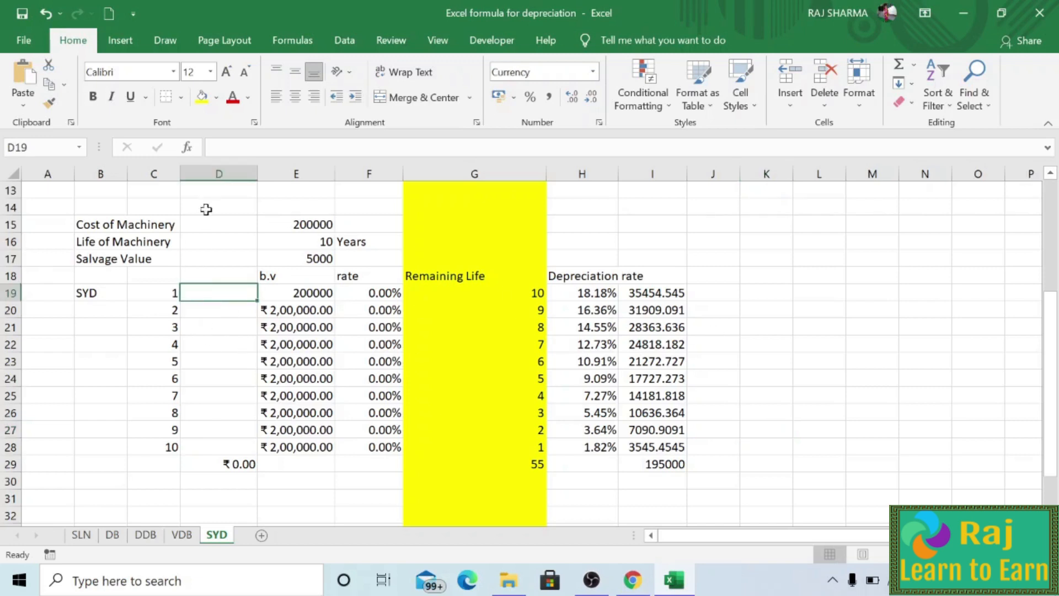
left_click(219, 175)
left_click(202, 97)
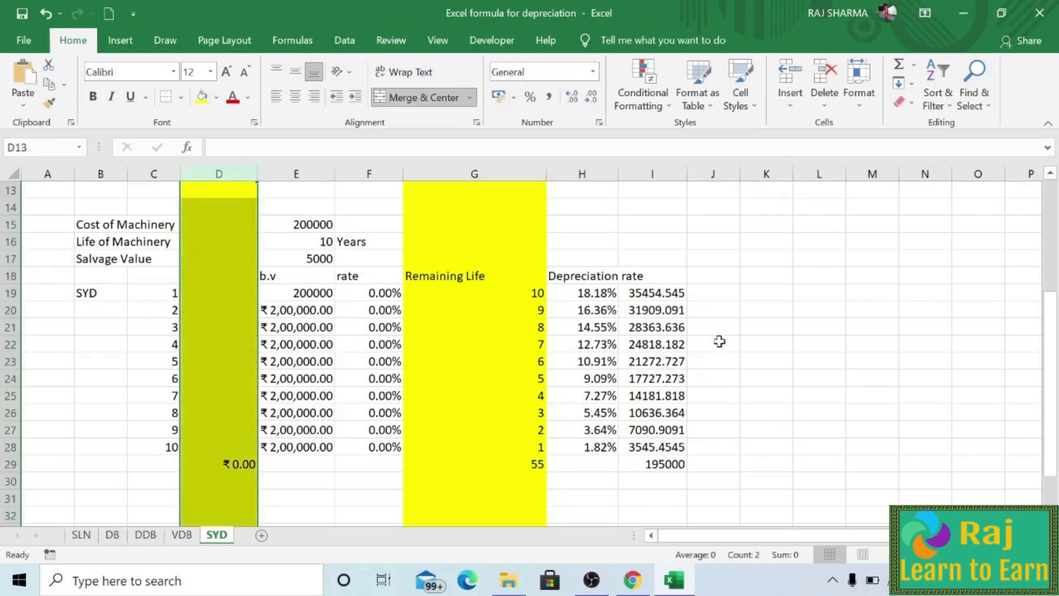
left_click(713, 343)
Start a formula in D19 with the SYD function from the Financial function category
left_click(220, 292)
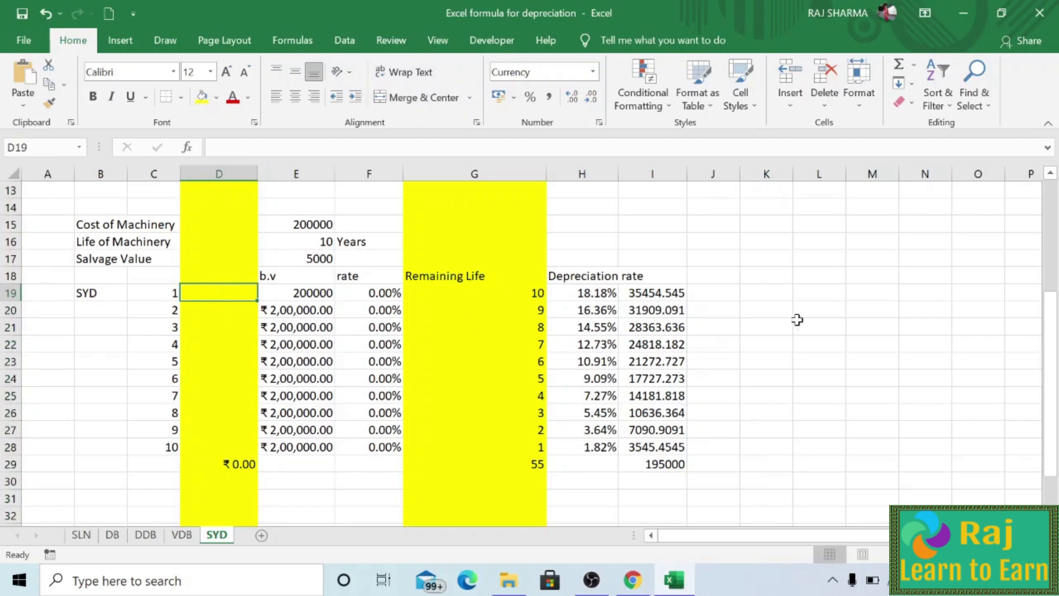
type("=")
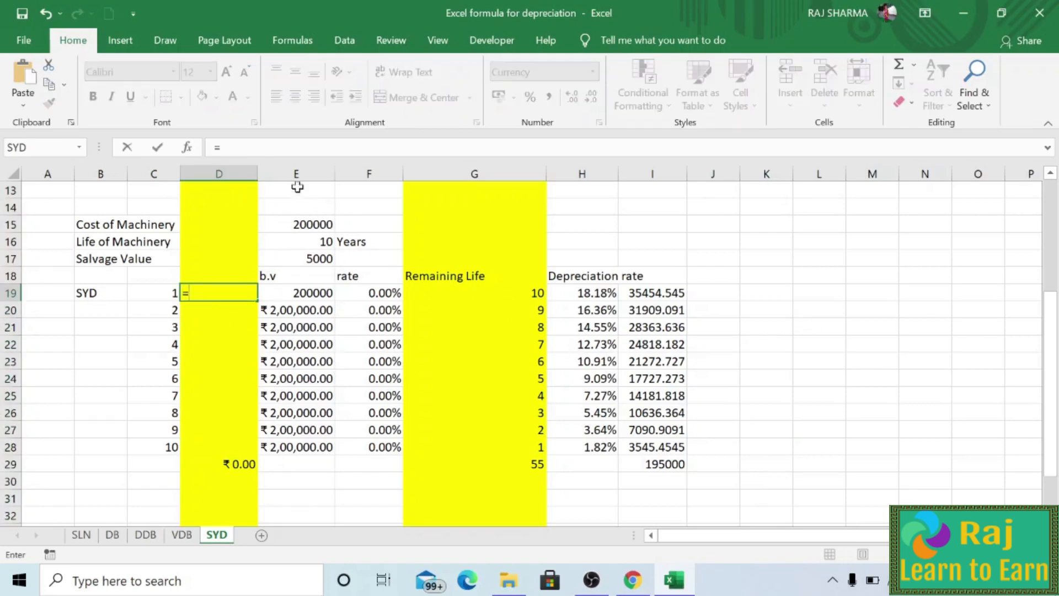
left_click(187, 148)
scroll(660, 204, "down", 10)
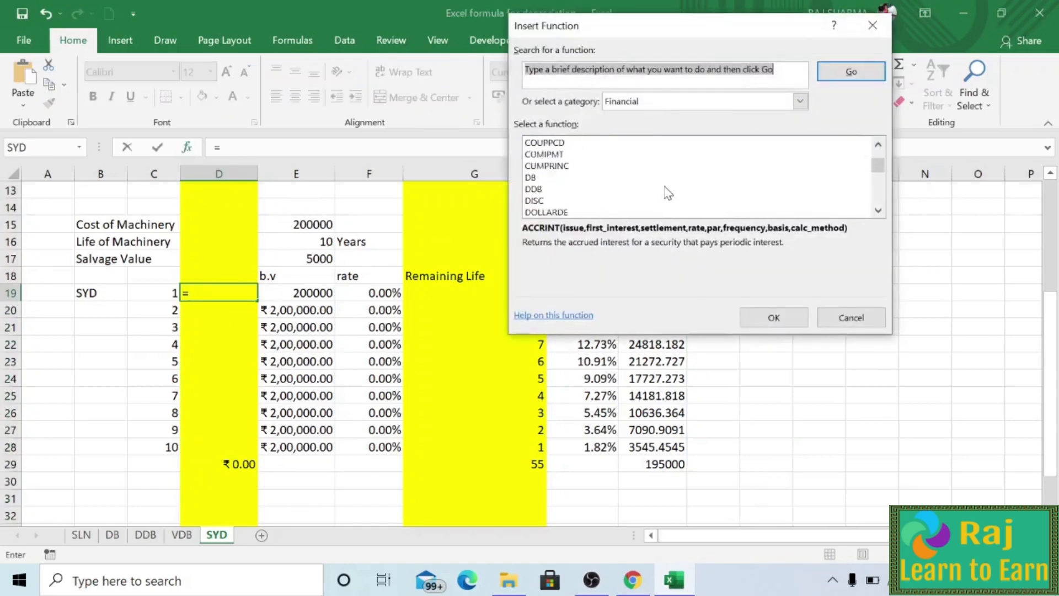
scroll(660, 204, "down", 5)
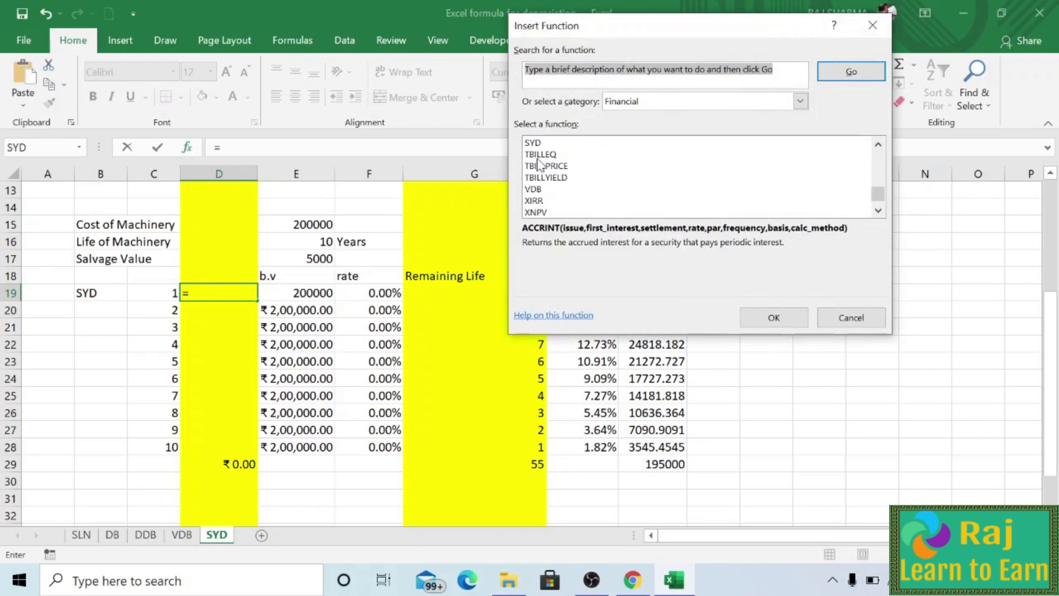
left_click(533, 143)
left_click(774, 317)
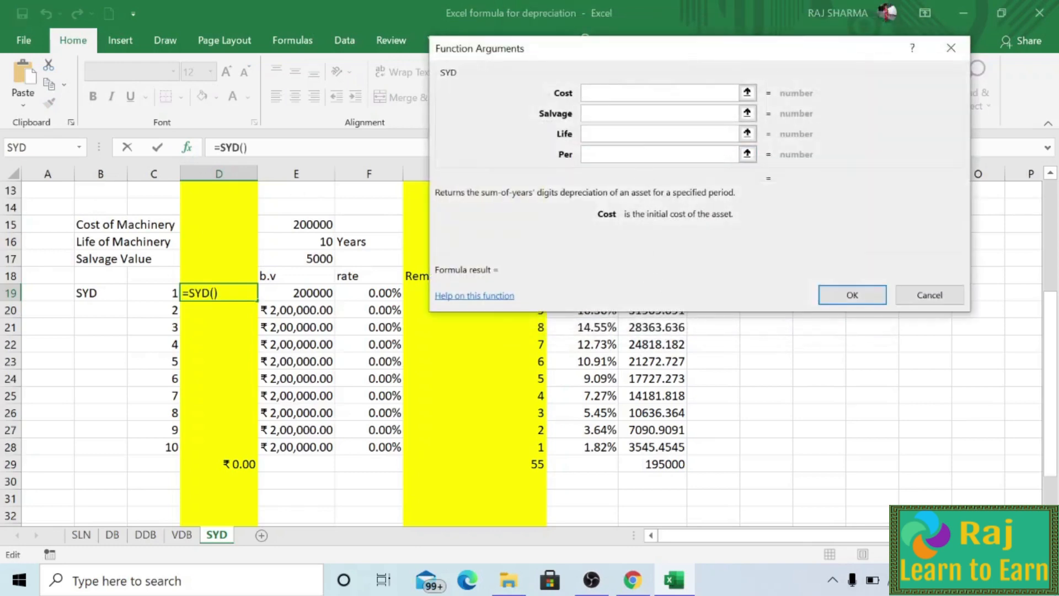
Set the SYD arguments to cost E15, salvage E17, life E16 and period C19, and accept the formula
left_click(322, 220)
left_click(737, 113)
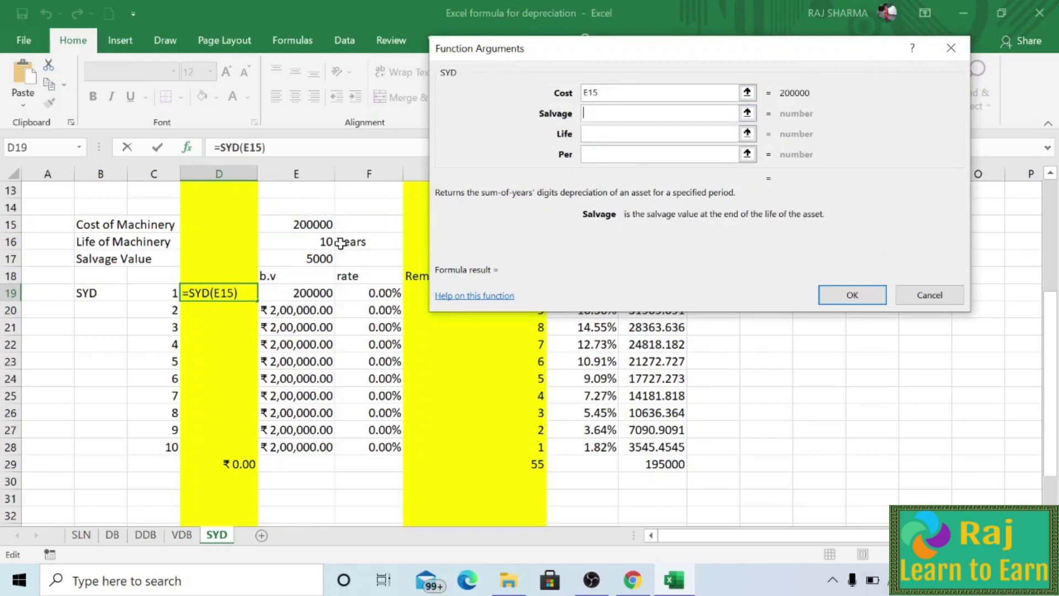
left_click(320, 259)
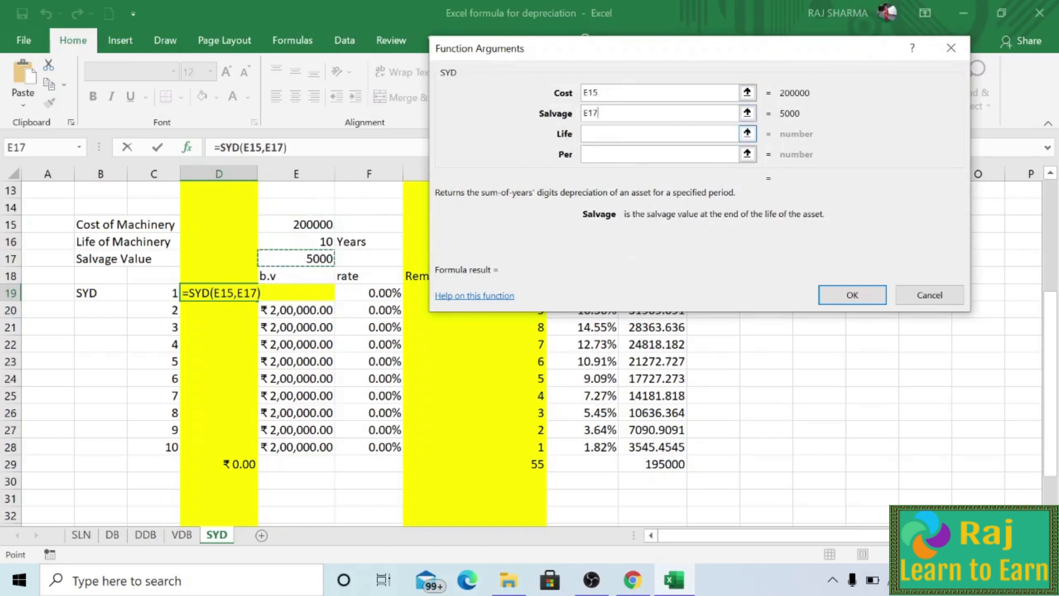
left_click(739, 133)
left_click(320, 241)
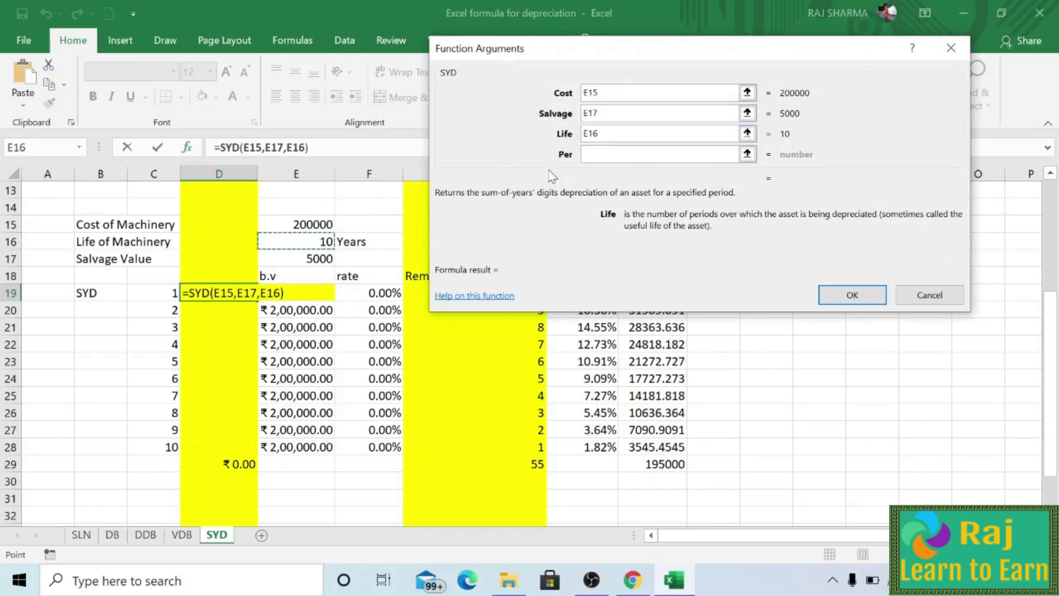
left_click(737, 155)
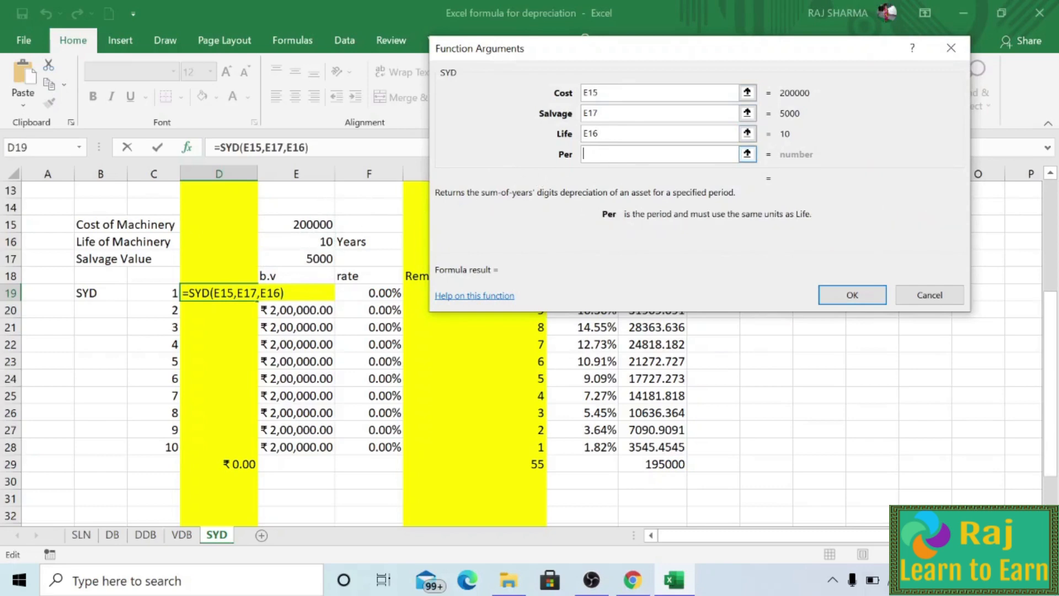
left_click(161, 293)
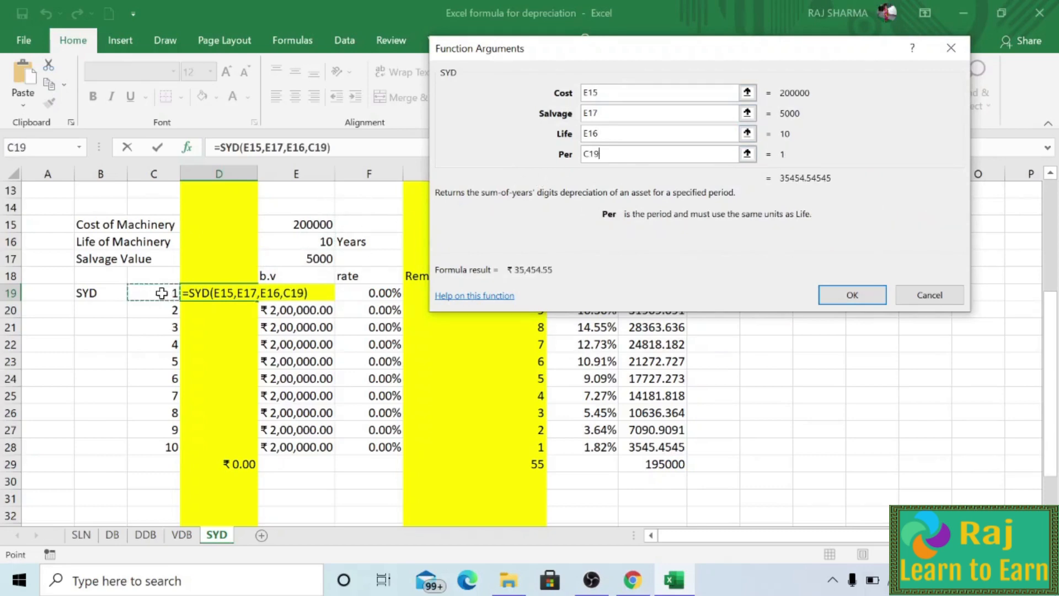
left_click(837, 295)
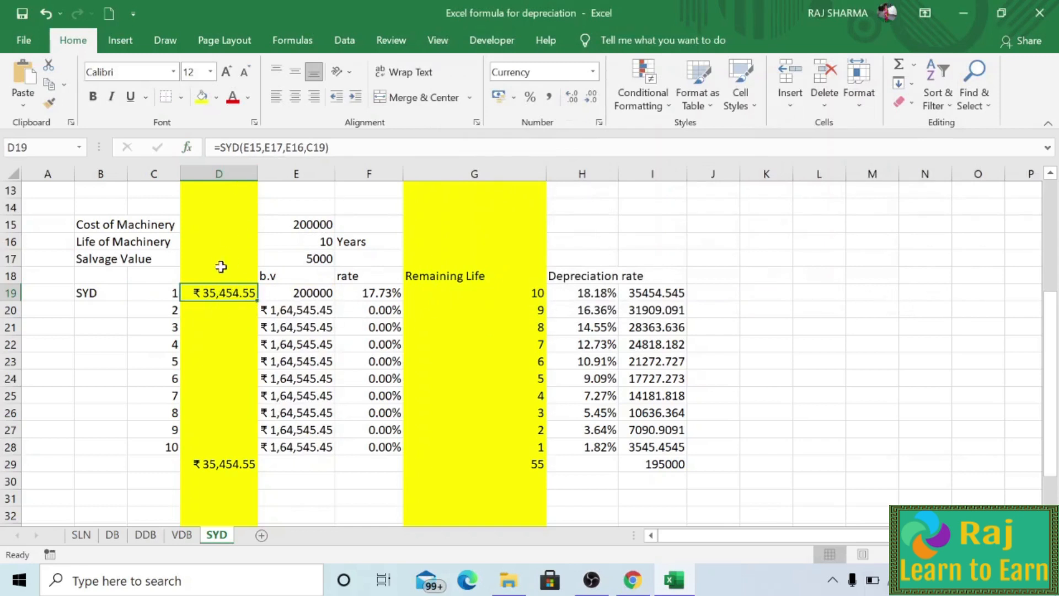
Make the cost, salvage and life references in D19 absolute, giving =SYD($E$15,$E$17,$E$16,C19)
left_click(248, 148)
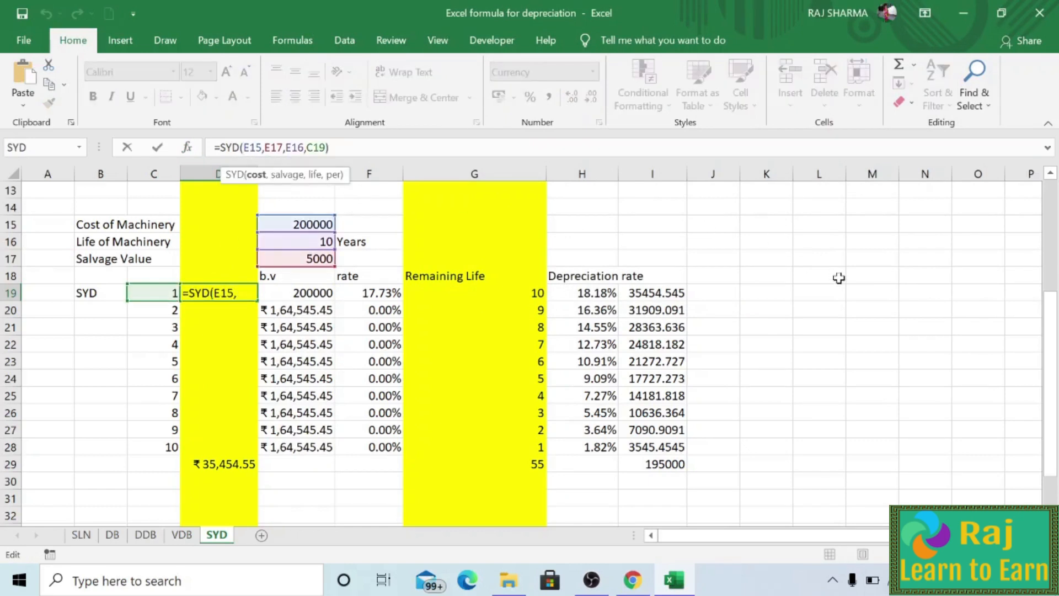
type("$E")
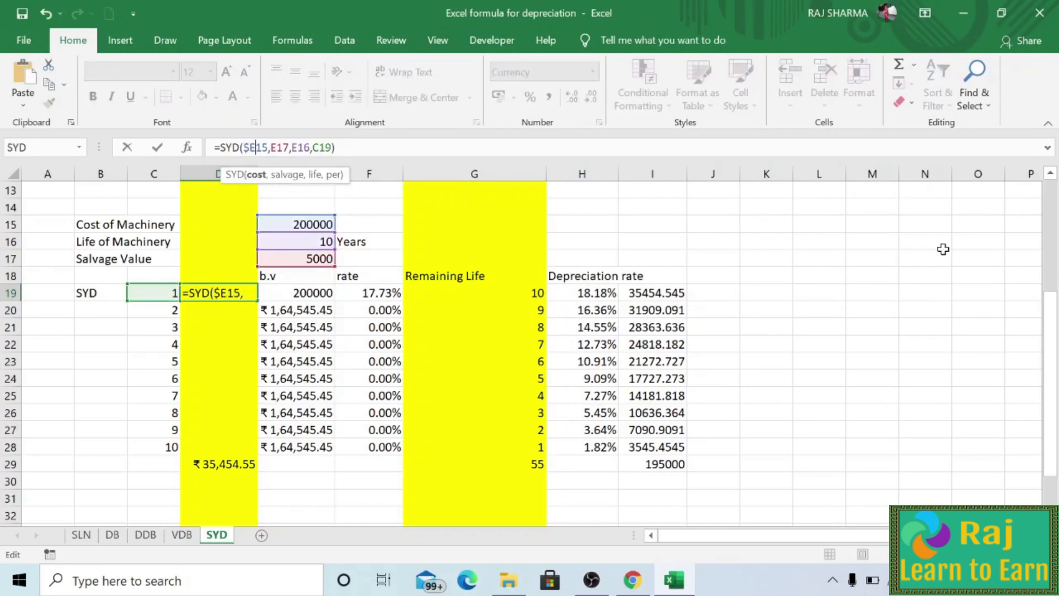
type("$")
key("Right")
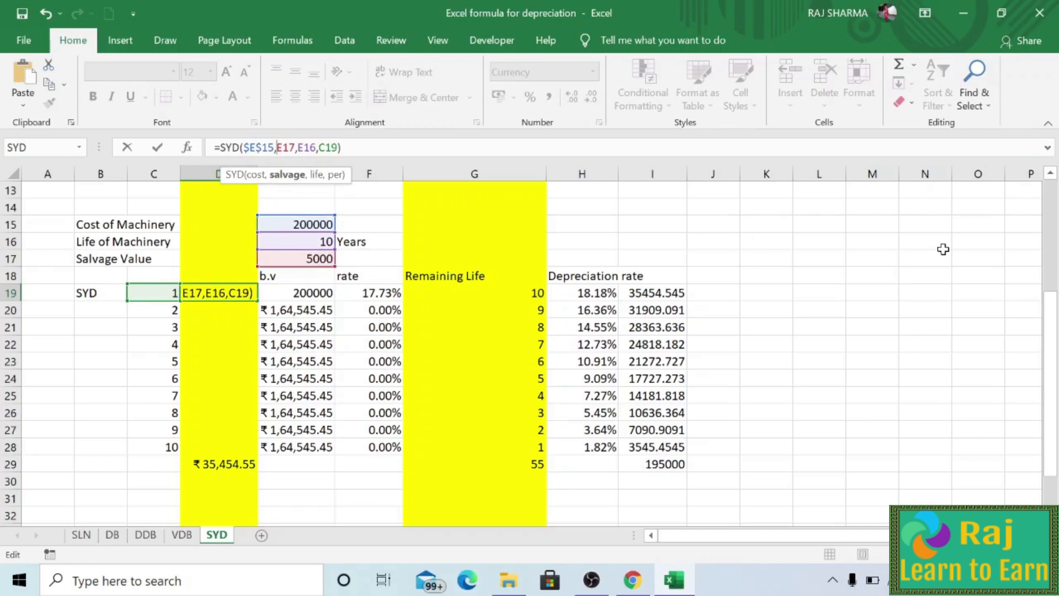
type("$")
key("Right")
type("$")
key("Right")
key("Right")
key("Right")
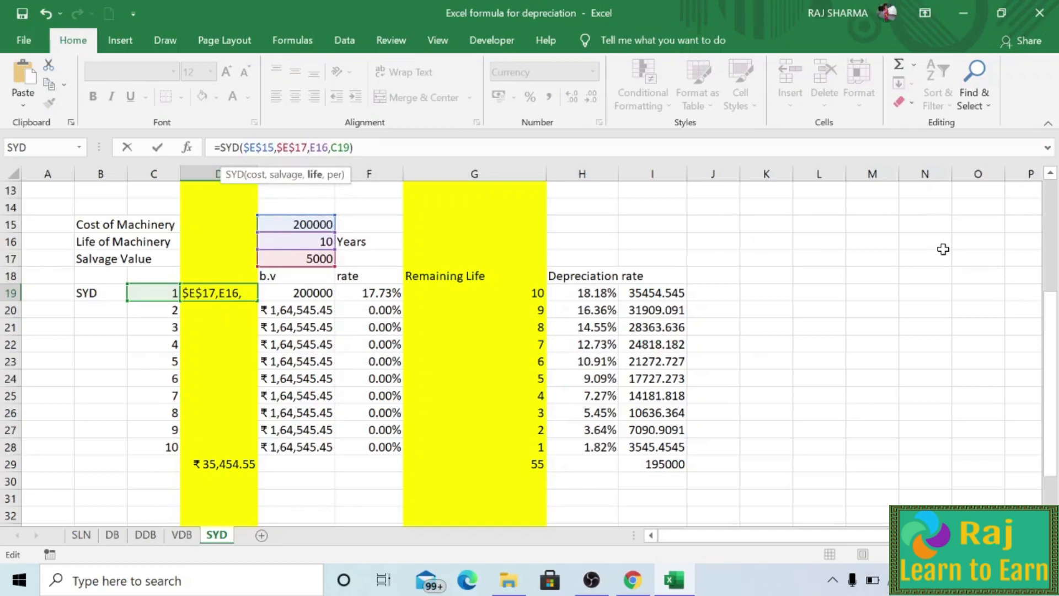
type("$")
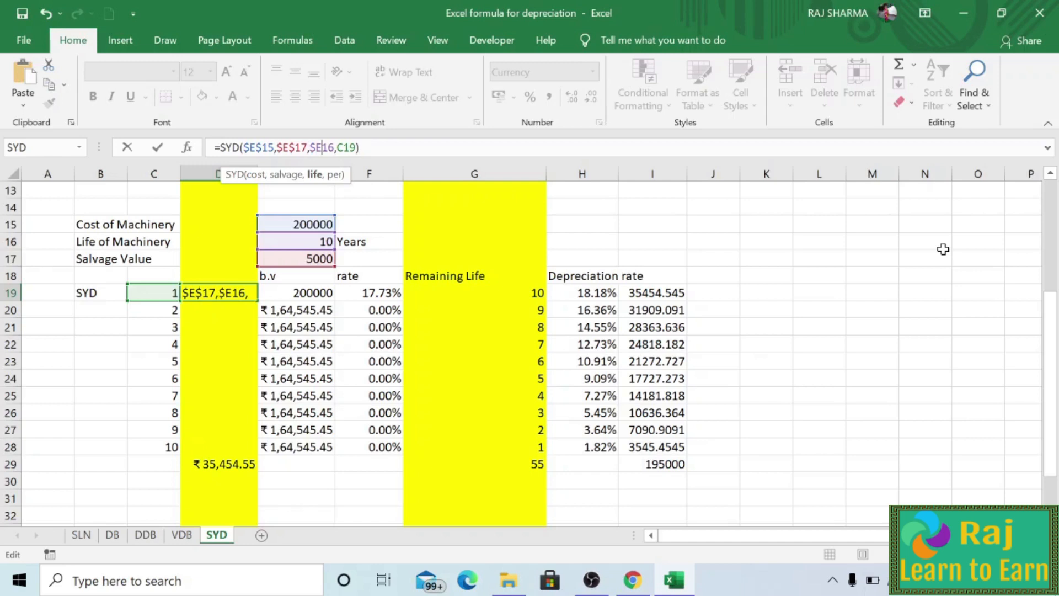
key("Right")
type("$")
key("Return")
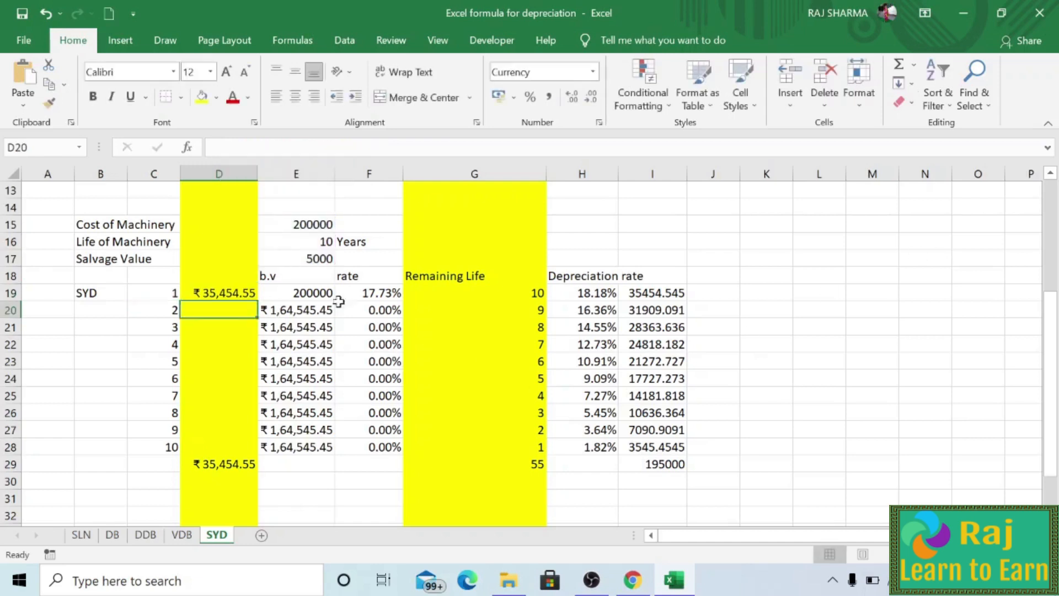
Fill the SYD formula from D19 down to D28 and check it against the manual depreciation amounts in column I
left_click(208, 292)
left_click_drag(255, 302, 247, 454)
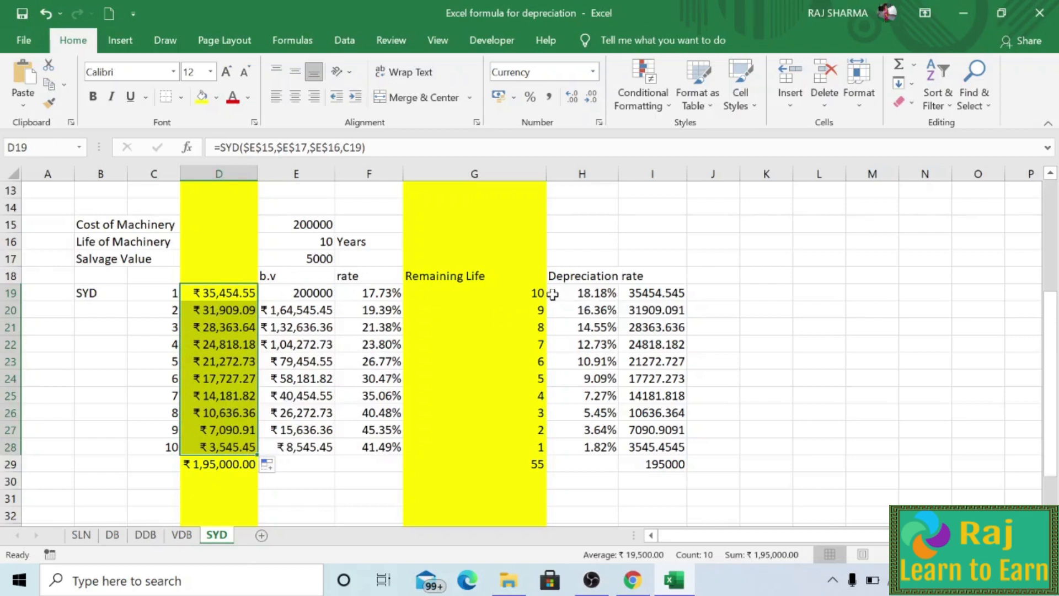
left_click(668, 292)
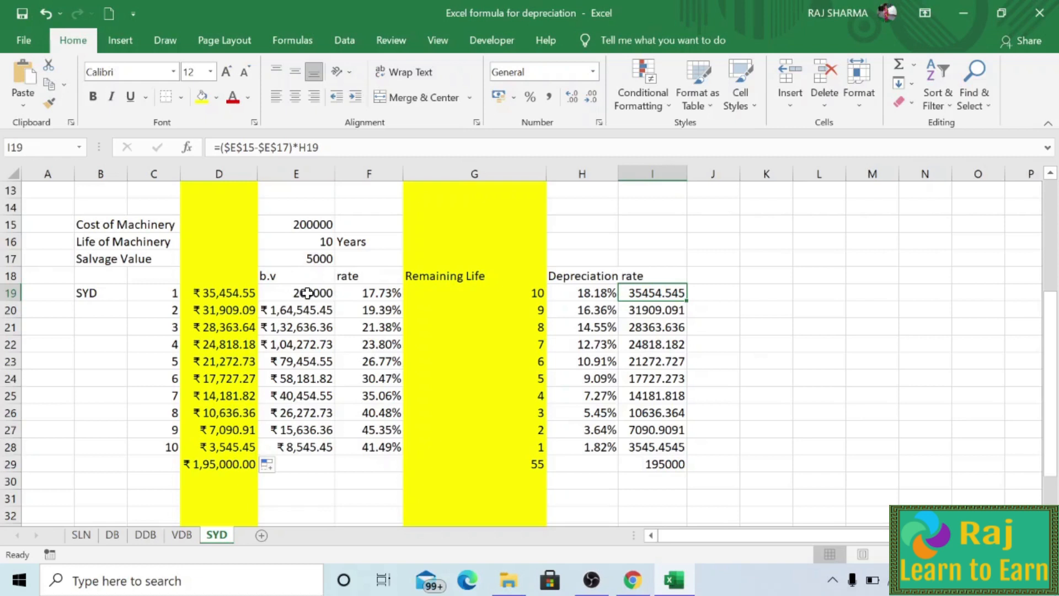
Clear the book values in E19:E28
left_click_drag(307, 293, 303, 446)
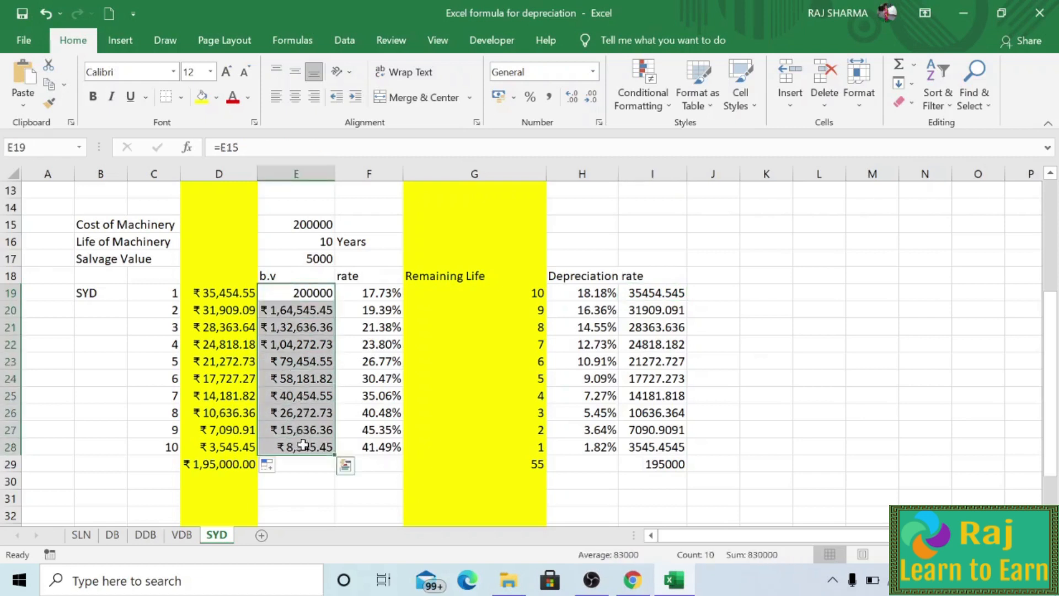
key("BackSpace")
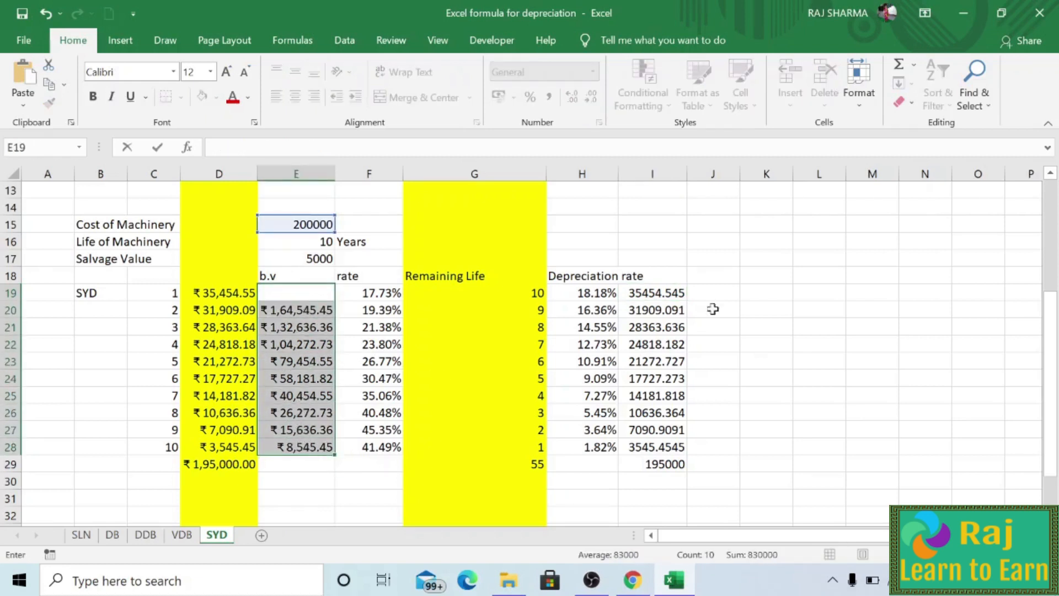
key("Escape")
key("Delete")
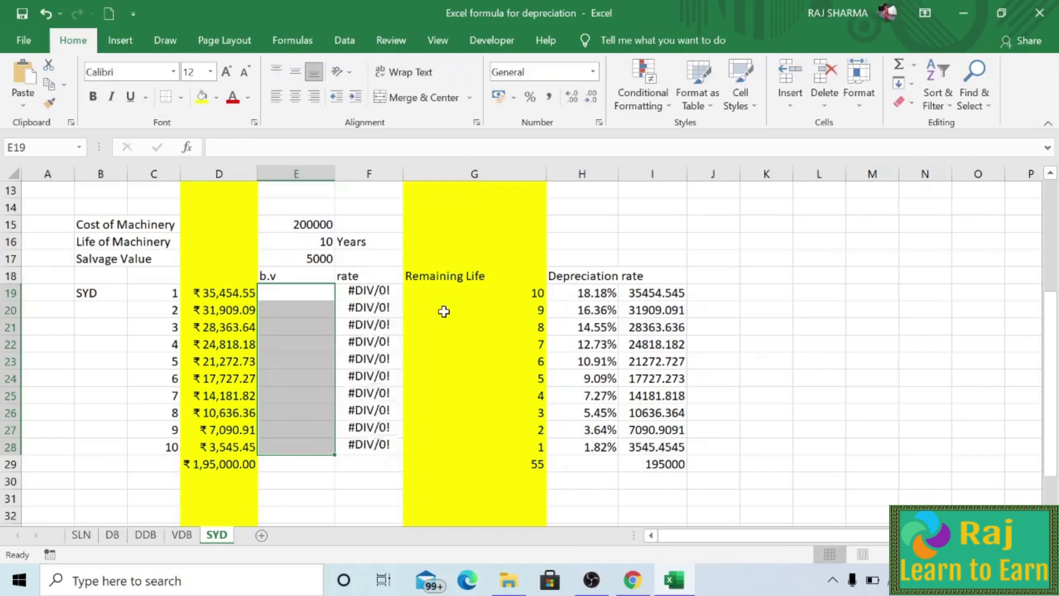
Enter the opening book value in E19 as =E15
left_click(312, 296)
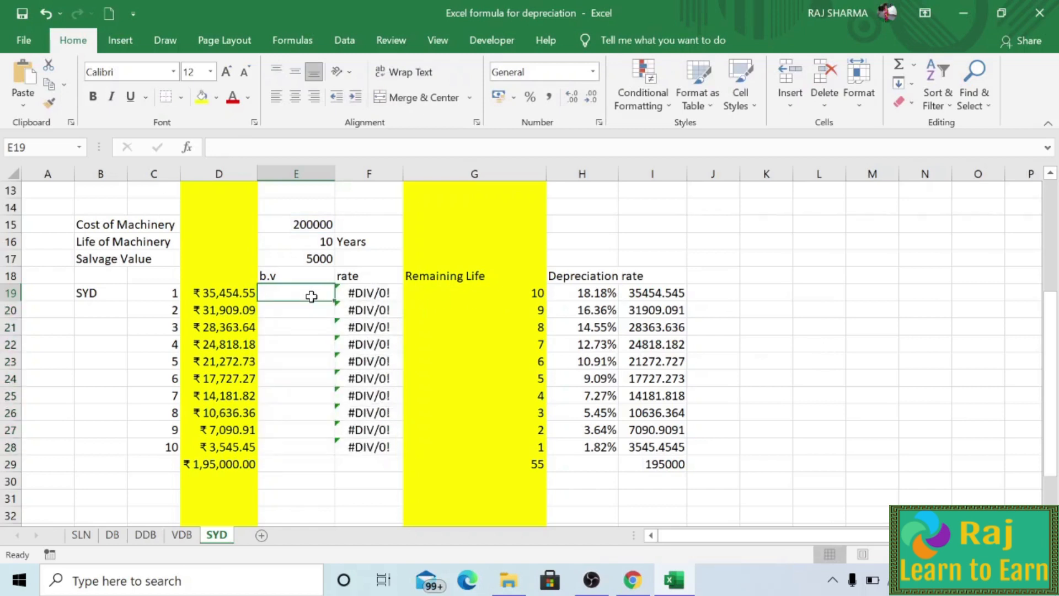
type("=")
left_click(305, 224)
key("Return")
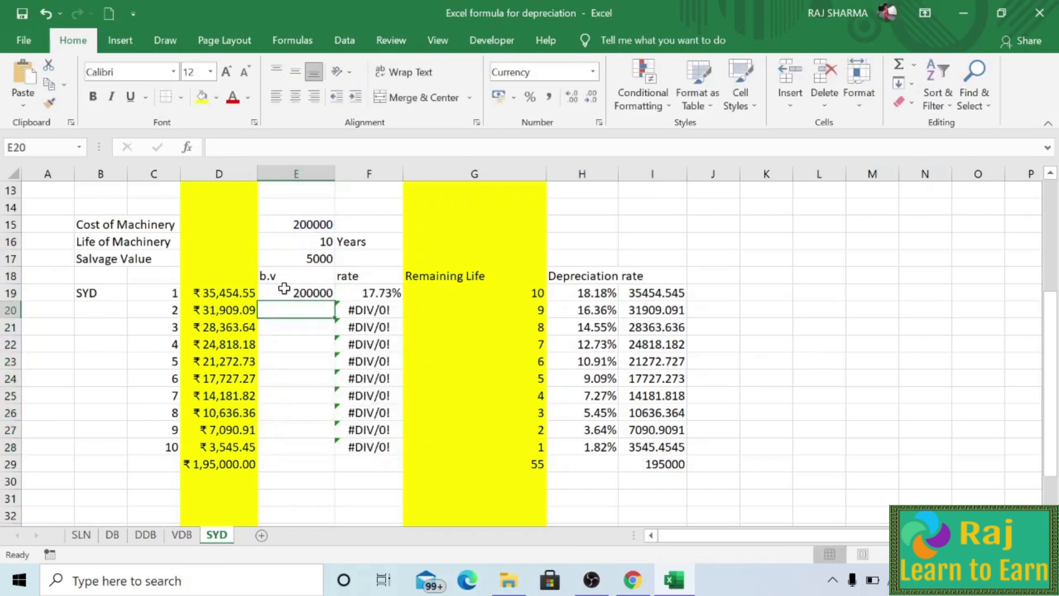
Enter the second year's book value in E20 with the formula =E19-D19
type("=")
left_click(290, 293)
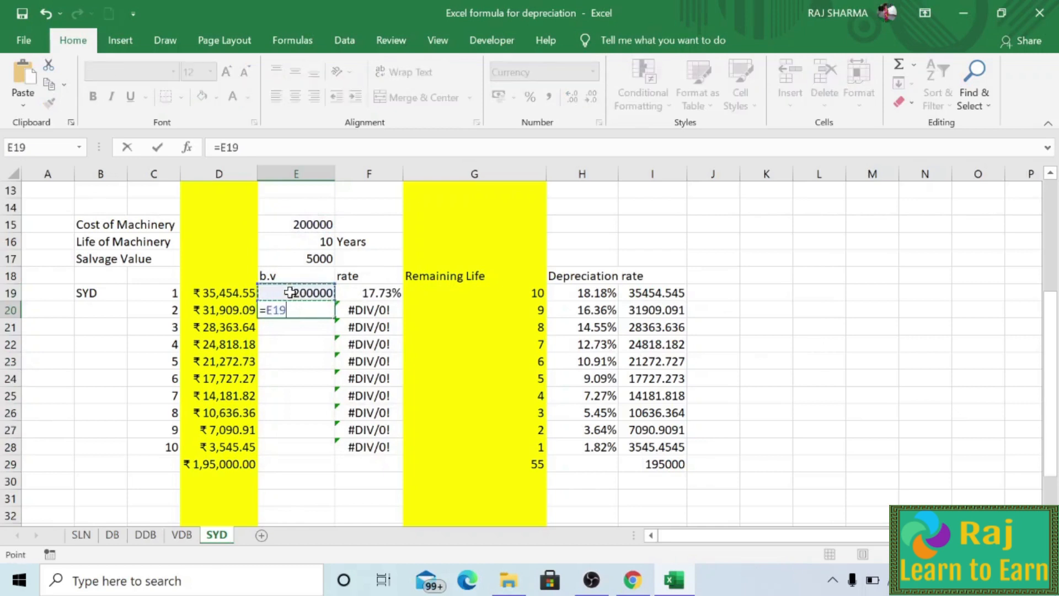
type("-")
left_click(232, 293)
key("Return")
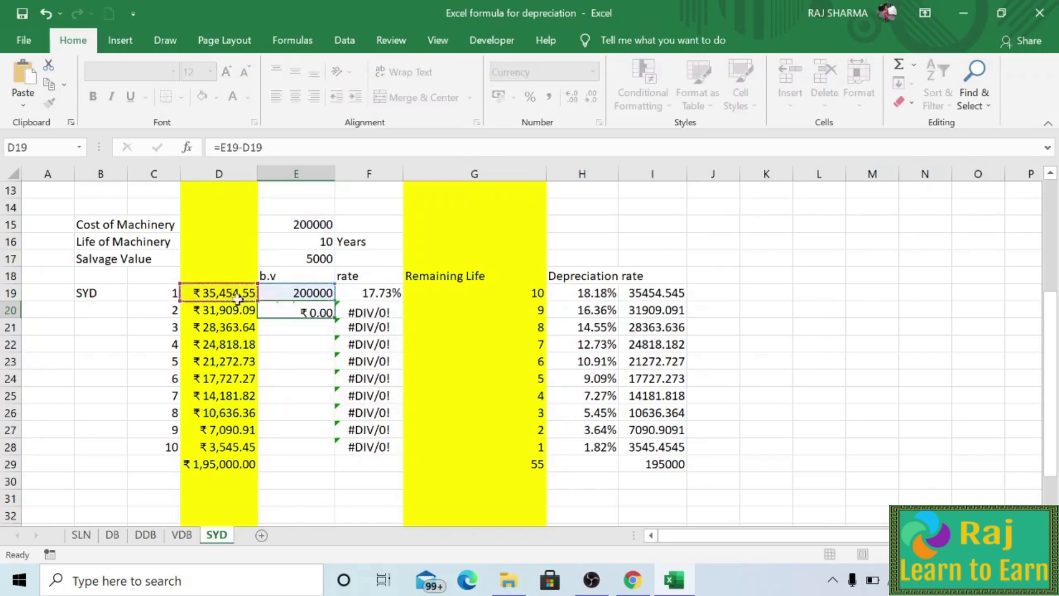
Fill the book value formula from E20 down to E29 and compare the final book value with the salvage value in E17
left_click(306, 310)
left_click_drag(336, 319, 332, 456)
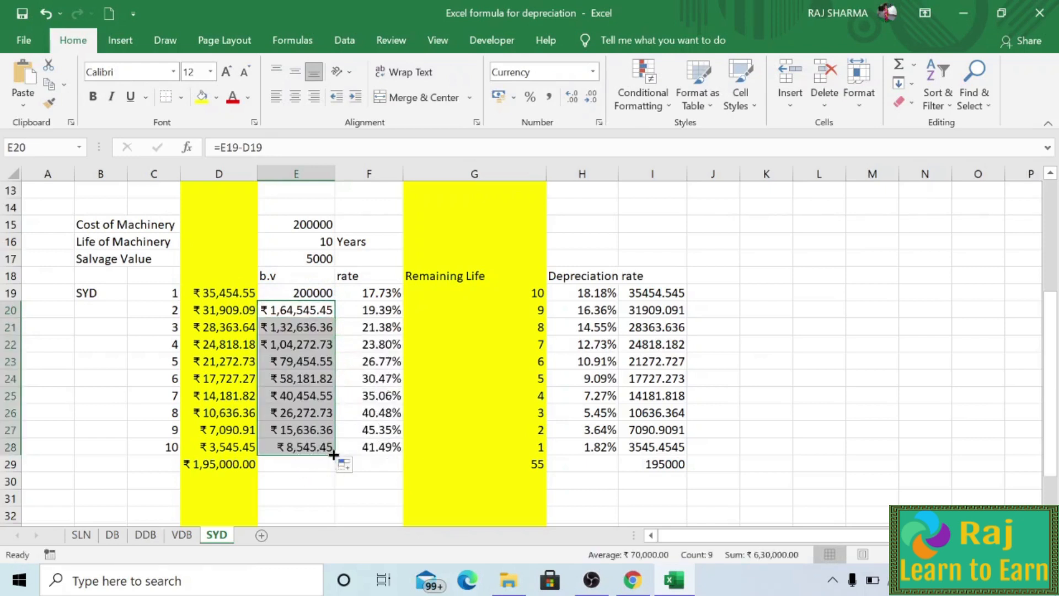
left_click_drag(335, 455, 335, 473)
left_click(292, 469)
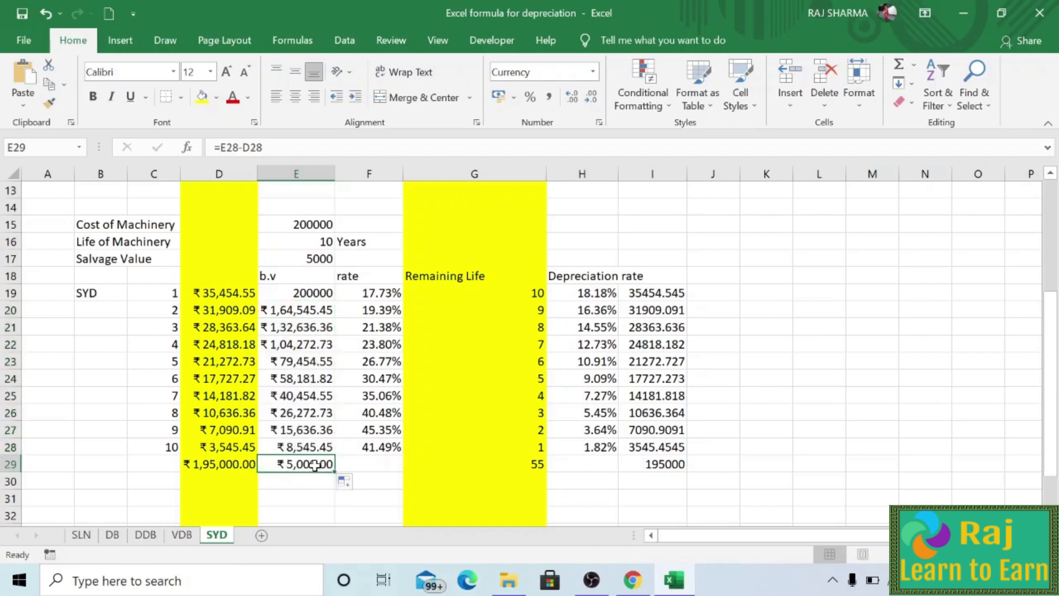
left_click(306, 258)
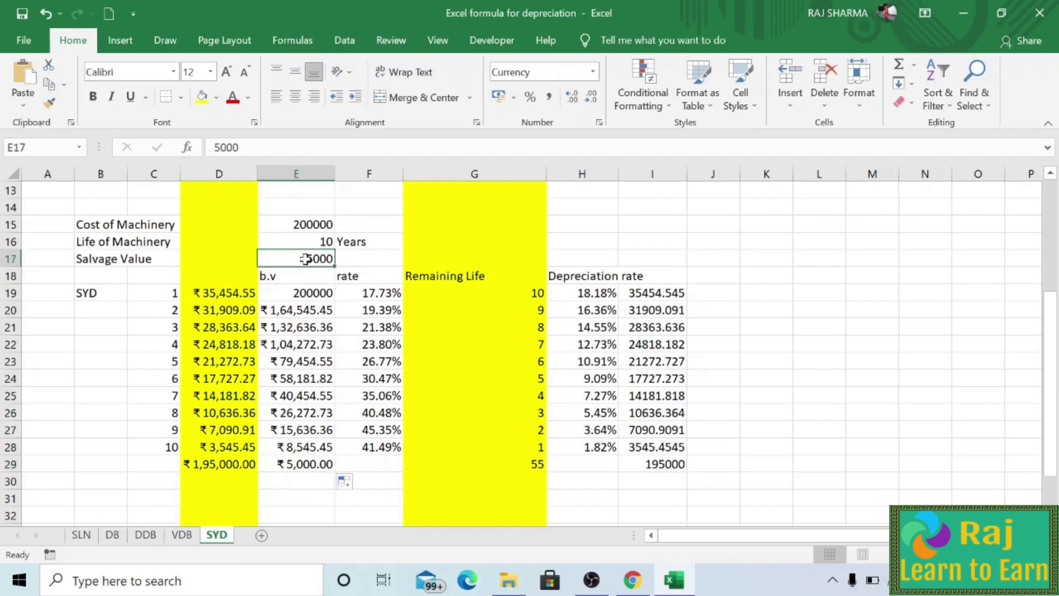
Change the font colour of the book value and rate columns in E18:F29 to red
left_click(379, 293)
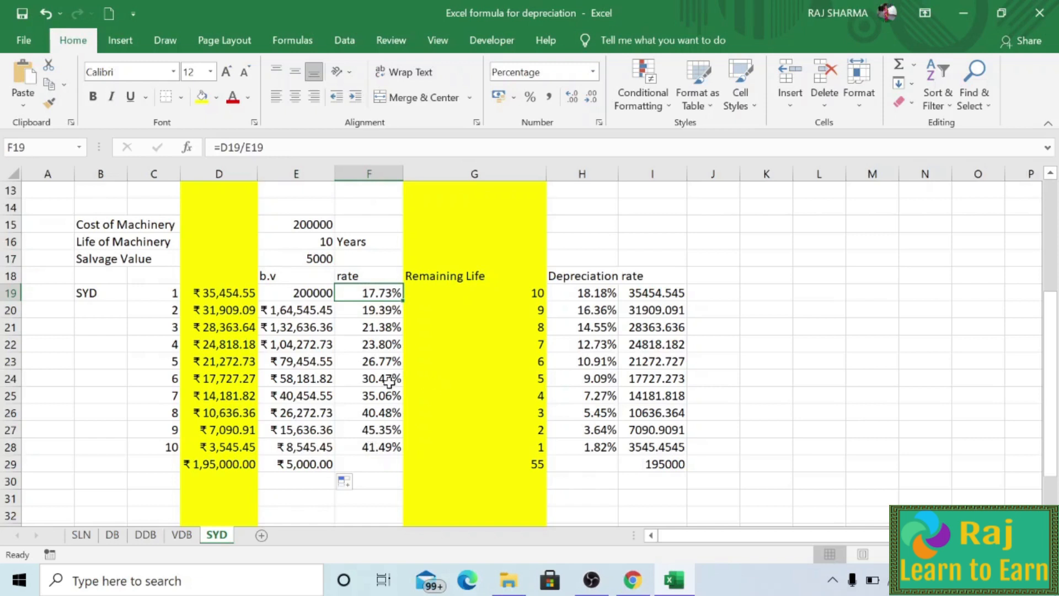
left_click(300, 280)
left_click_drag(300, 279, 387, 466)
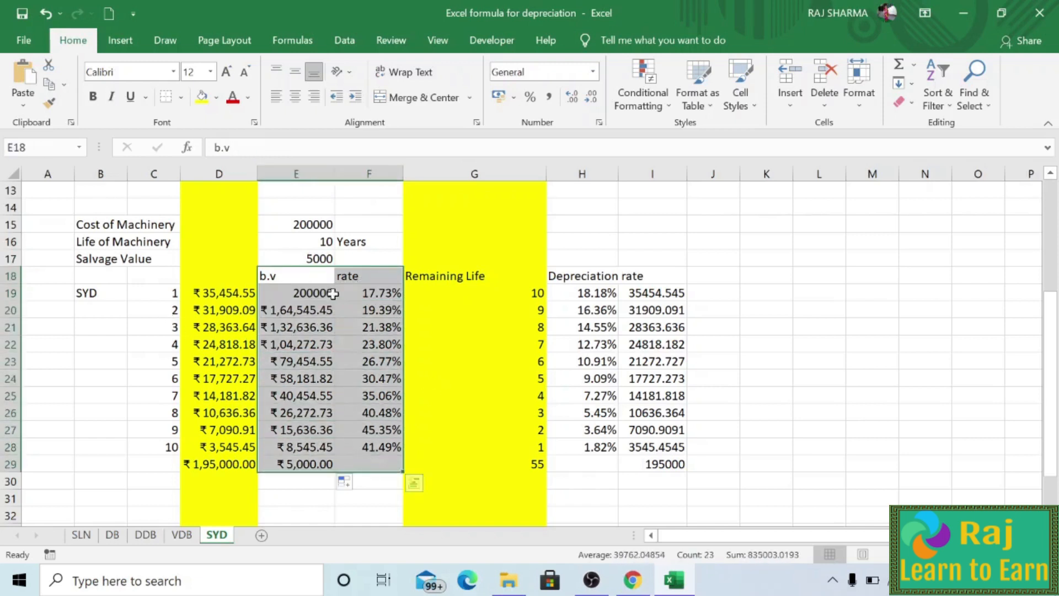
left_click(233, 97)
left_click(746, 346)
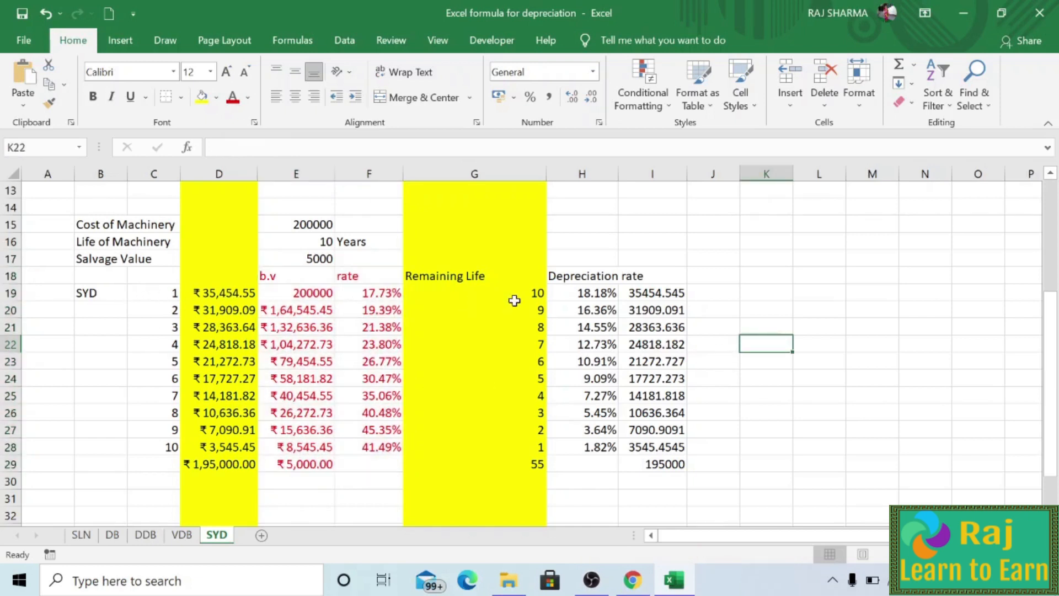
Review the completed SYD schedule, including the manually calculated depreciation amounts in I19:I28
scroll(539, 301, "up", 1)
scroll(598, 326, "down", 1)
scroll(347, 269, "up", 1)
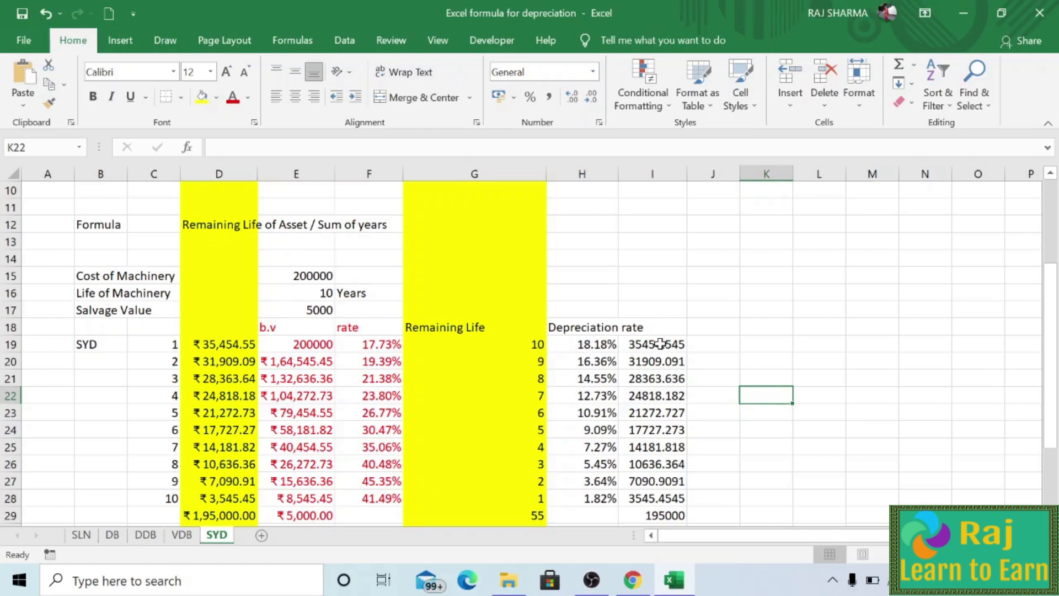
left_click_drag(661, 344, 659, 499)
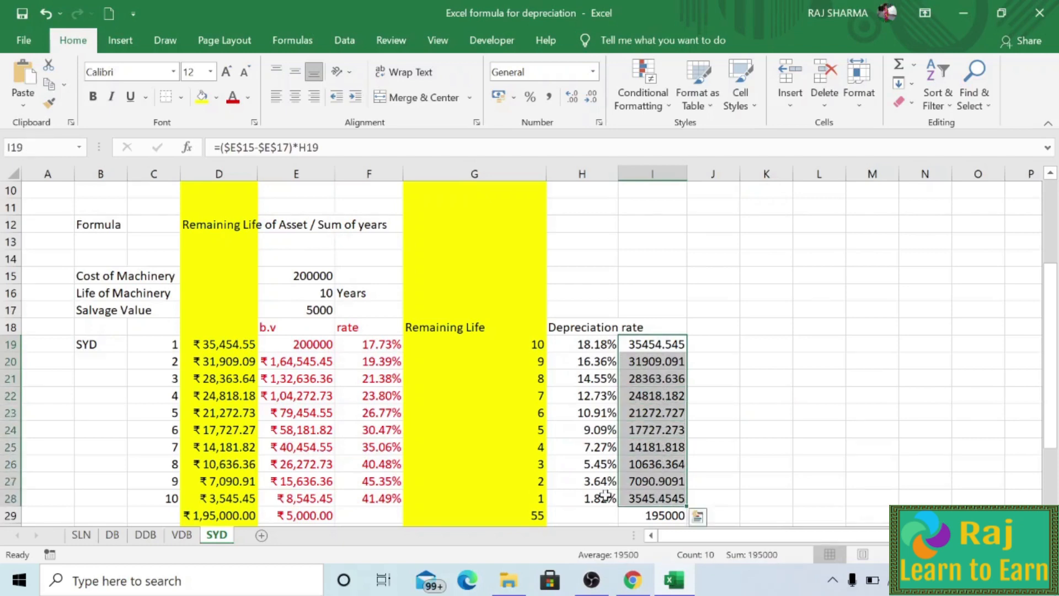
scroll(650, 508, "down", 1)
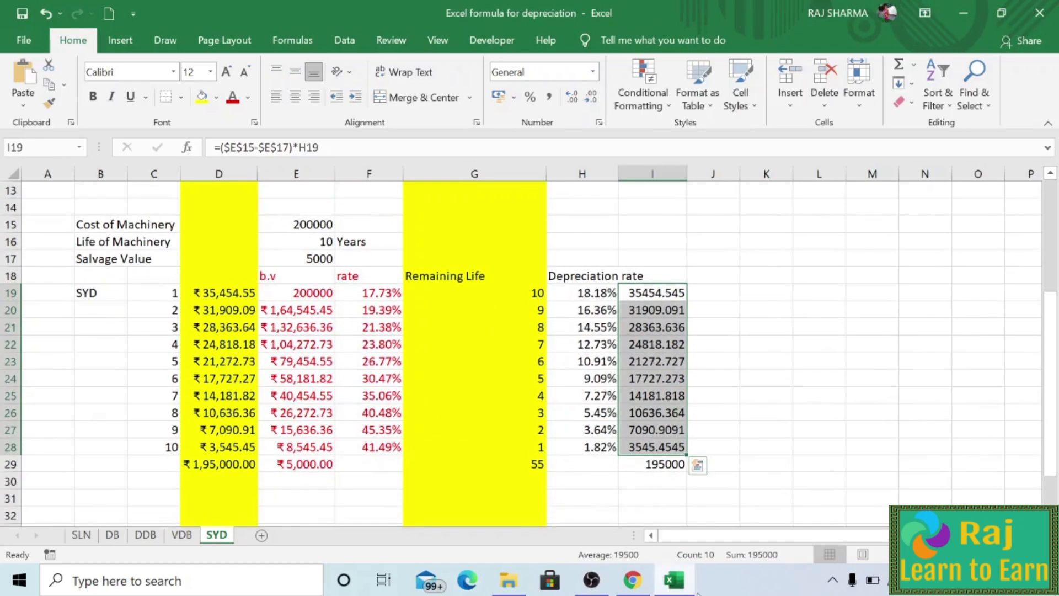
left_click(719, 587)
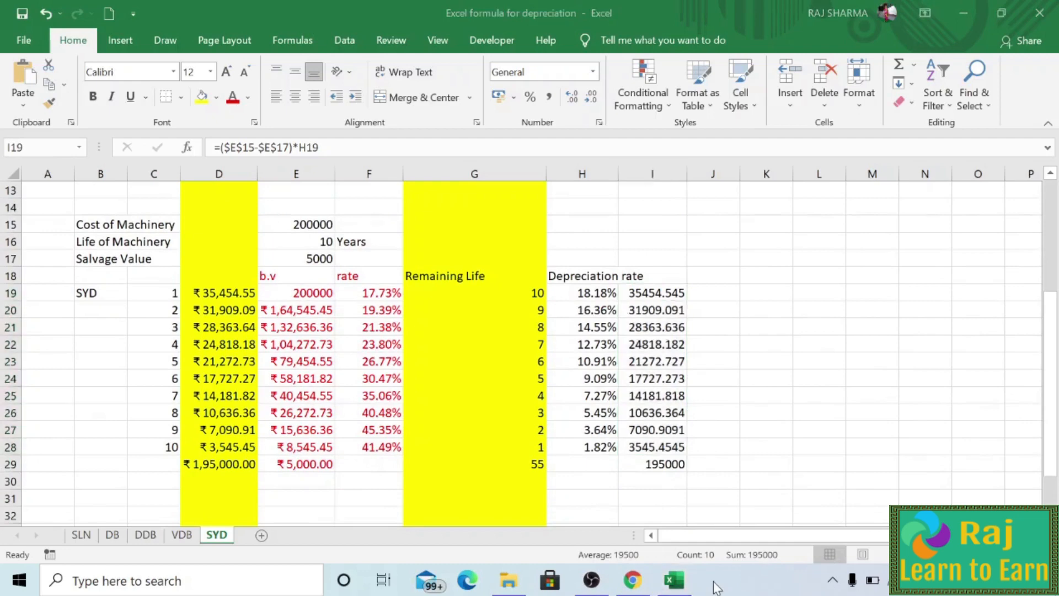